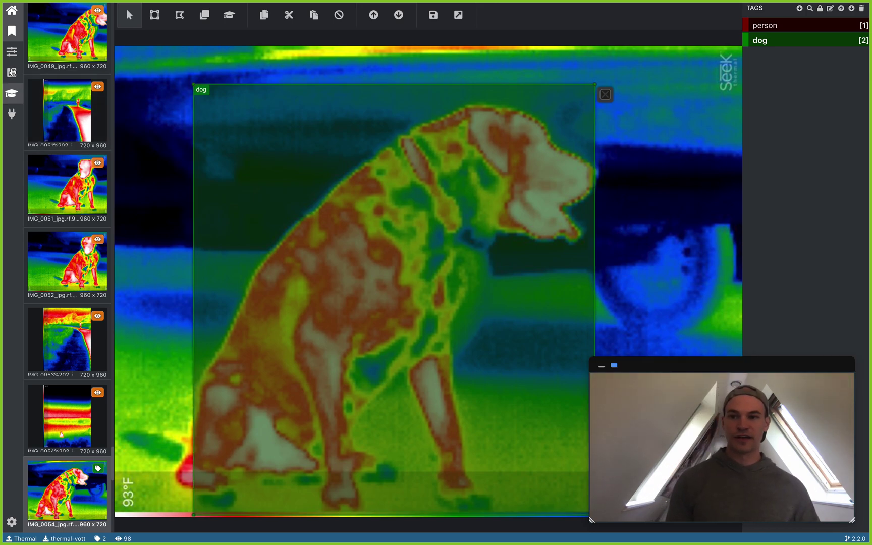
Leave the open thermal project and return to the home screen.
left_click(15, 13)
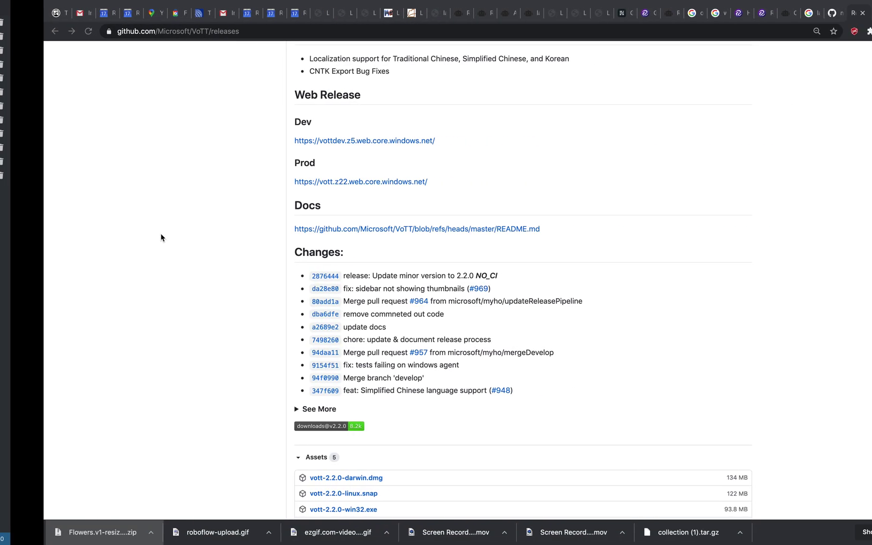
Switch to the browser and examine the v2.2.0 release notes and downloadable assets on the VoTT GitHub releases page.
scroll(175, 245, "up", 10)
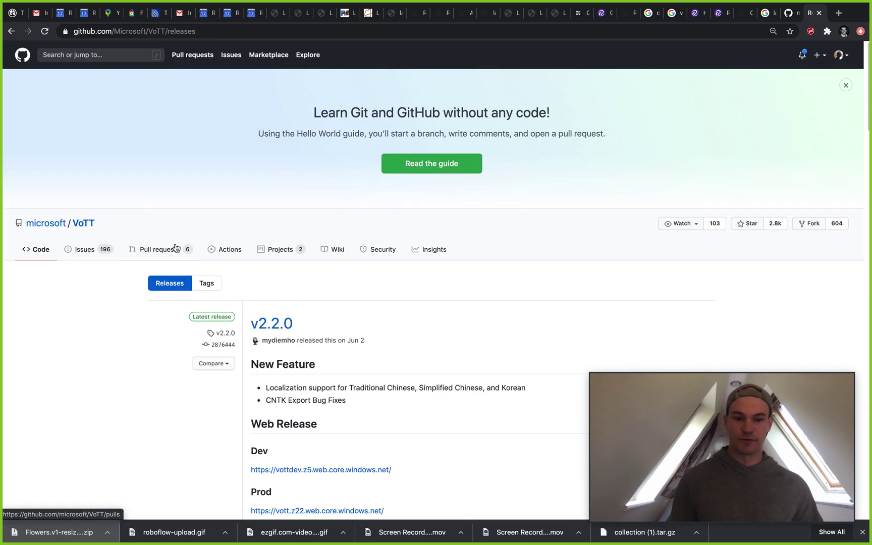
scroll(175, 246, "down", 1)
scroll(175, 247, "down", 1)
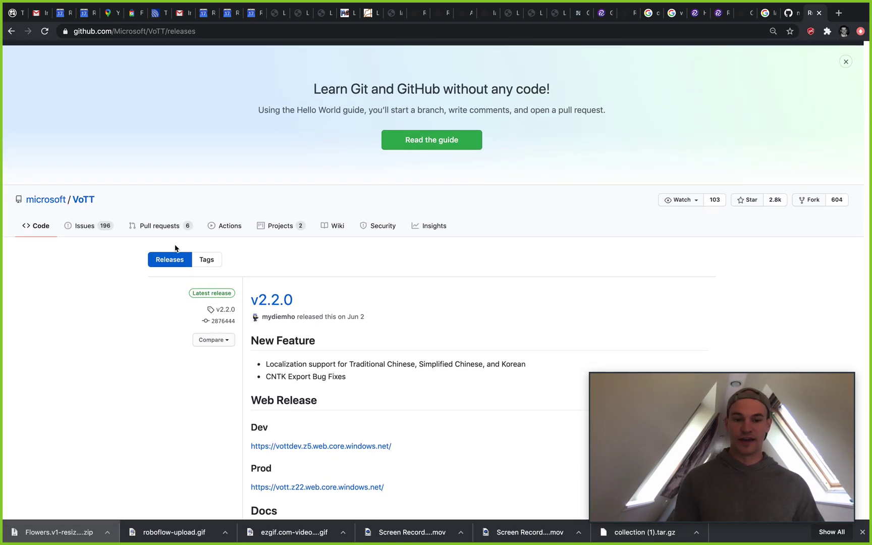
scroll(174, 247, "down", 1)
scroll(172, 248, "down", 1)
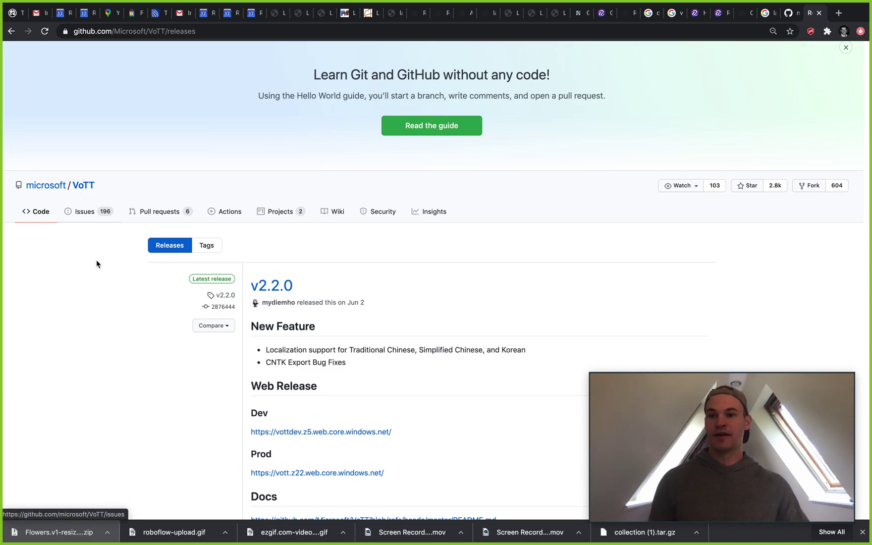
scroll(98, 265, "down", 1)
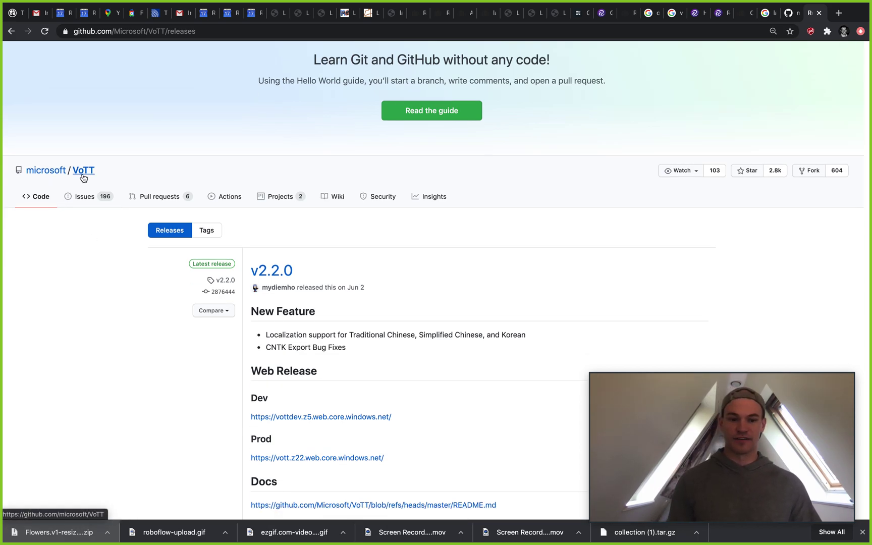
scroll(86, 229, "down", 3)
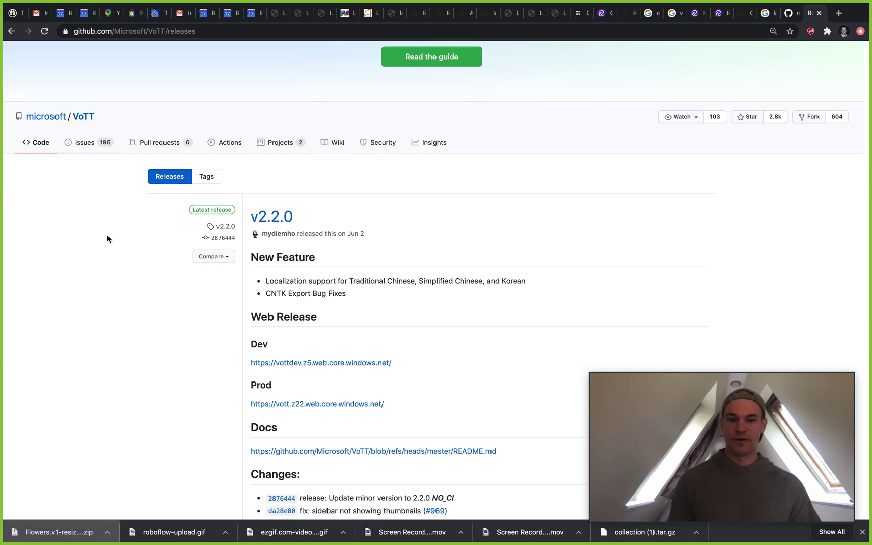
scroll(106, 240, "down", 5)
scroll(105, 240, "down", 10)
scroll(105, 240, "up", 8)
scroll(232, 192, "down", 8)
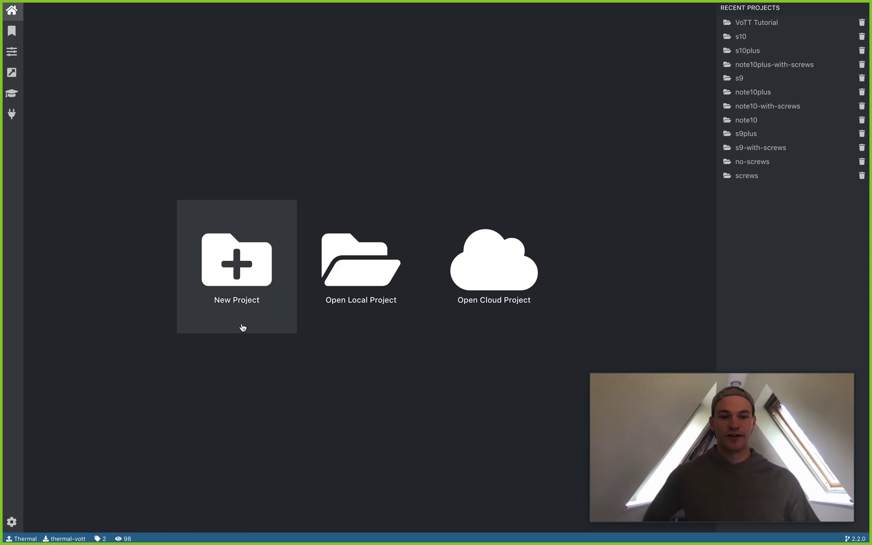
Start a new VoTT project with the display name "Vott-Tutorial".
left_click(239, 286)
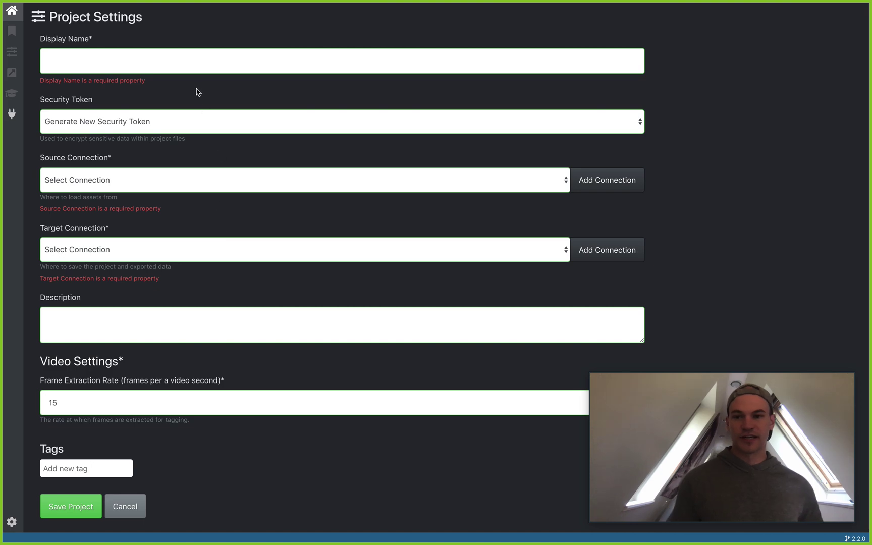
left_click(210, 69)
type("Vo")
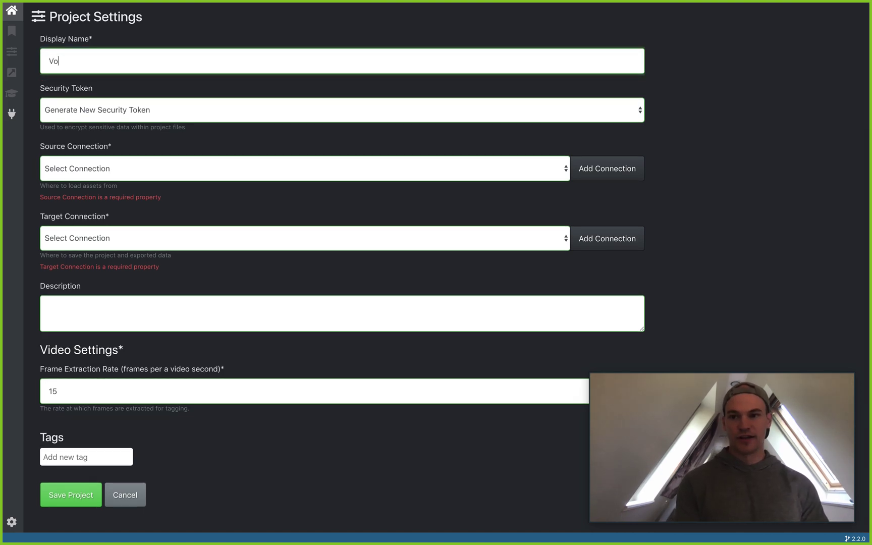
type("tt-Tutorial")
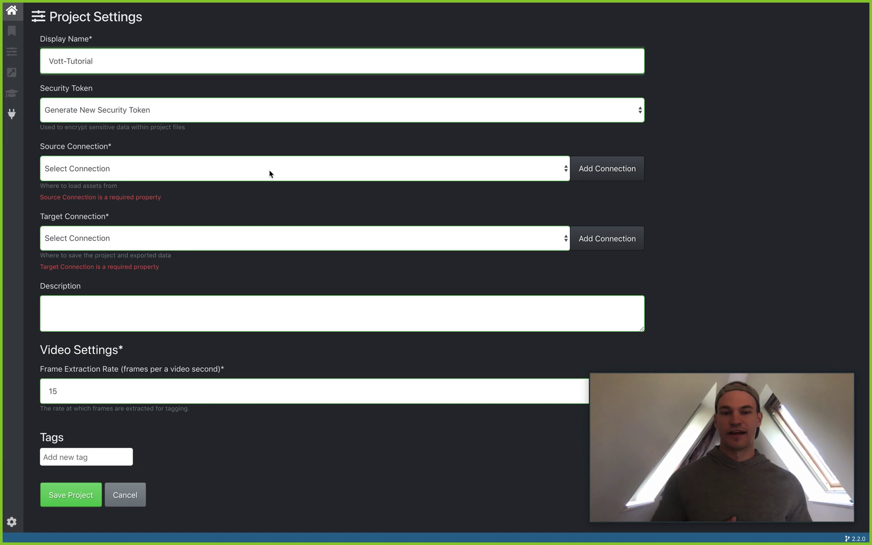
Add a new source connection named "connection" that uses the Local File System provider.
left_click(592, 169)
left_click(338, 53)
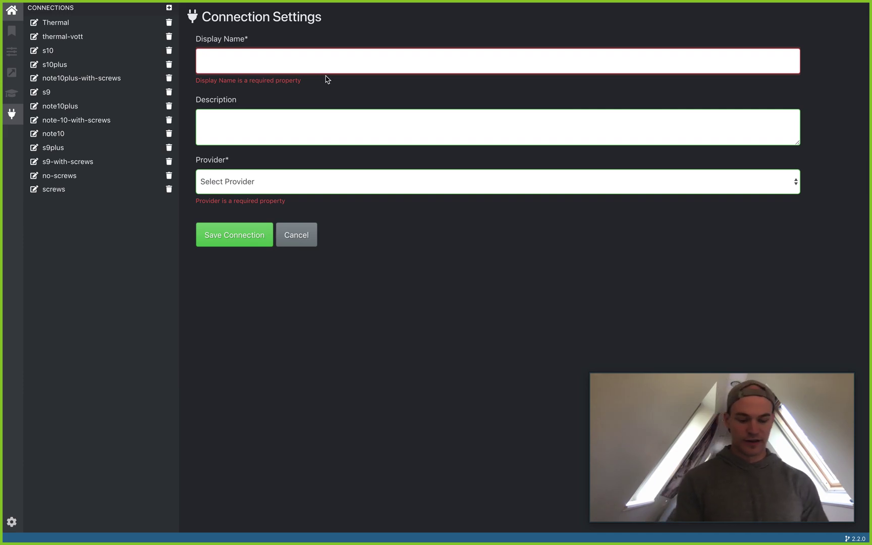
type("connection")
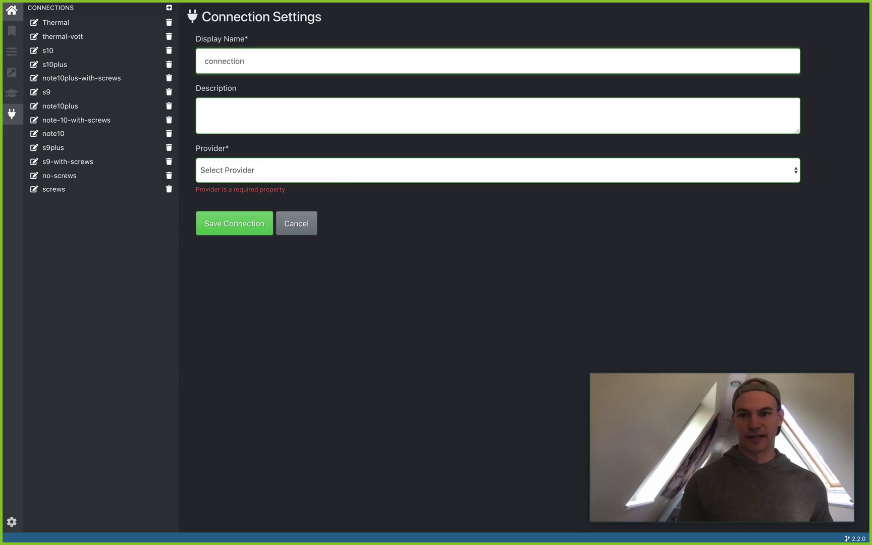
left_click(305, 175)
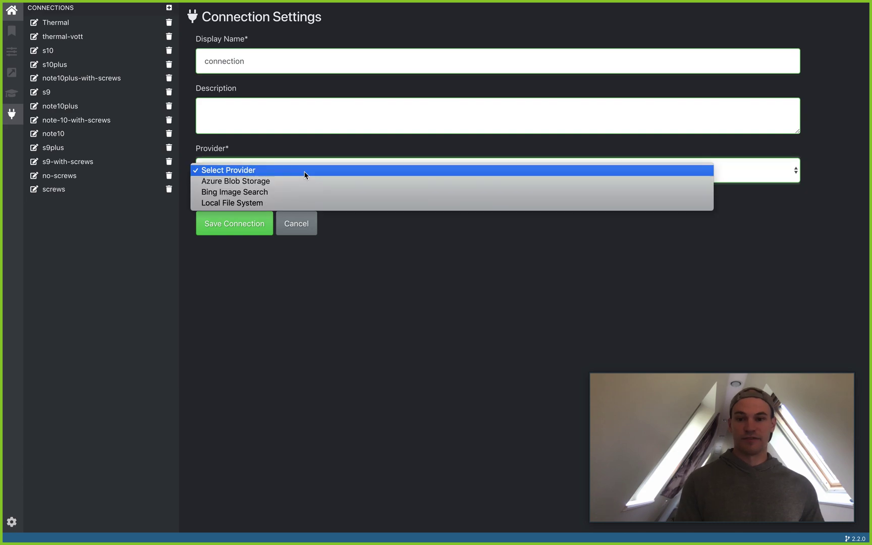
left_click(291, 204)
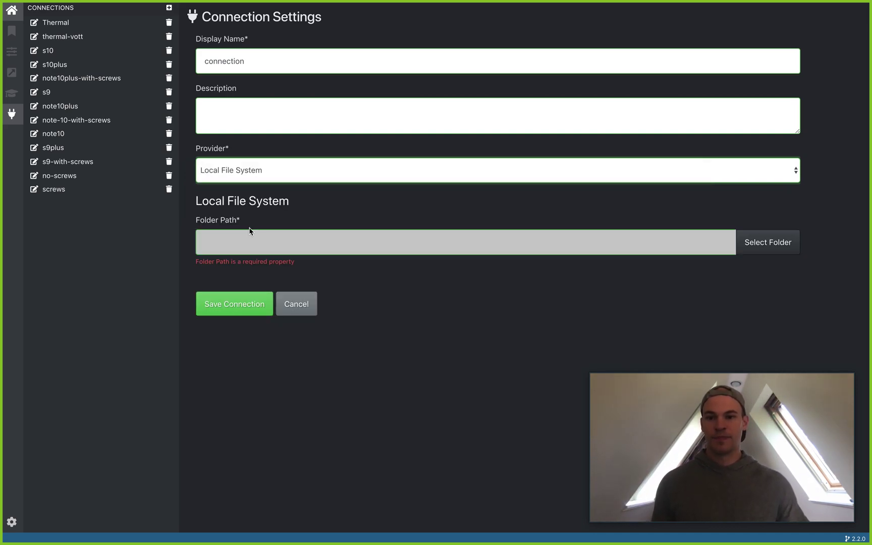
Set the connection's folder path to Downloads/FlowersDemo/train/daisy and save the connection.
left_click(254, 235)
left_click(758, 247)
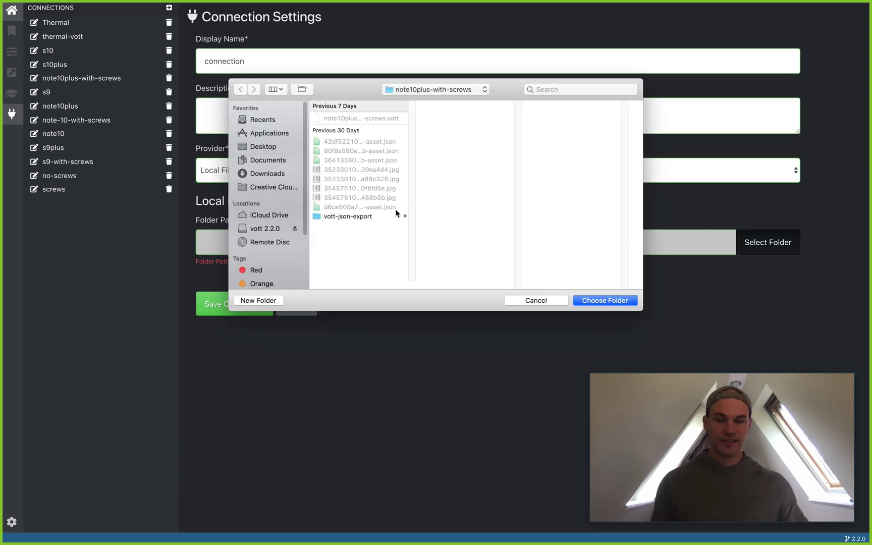
left_click(274, 175)
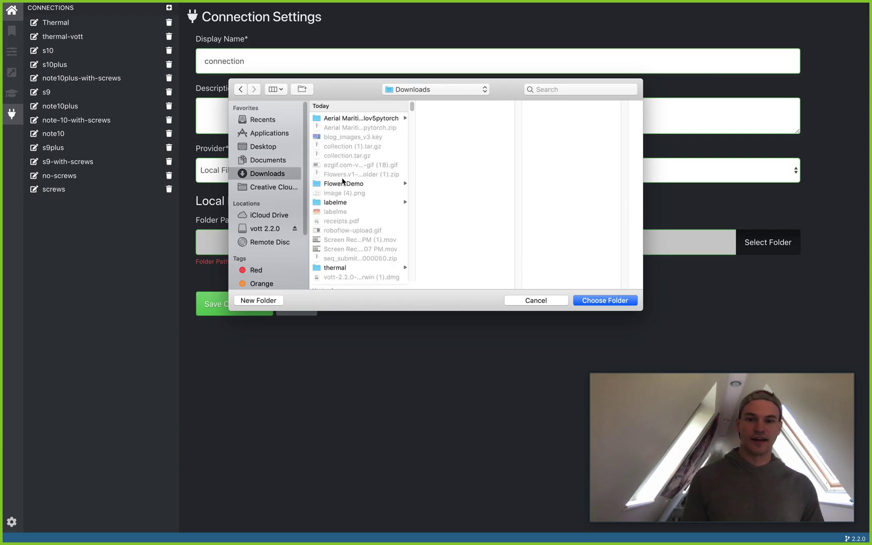
left_click(342, 183)
left_click(447, 119)
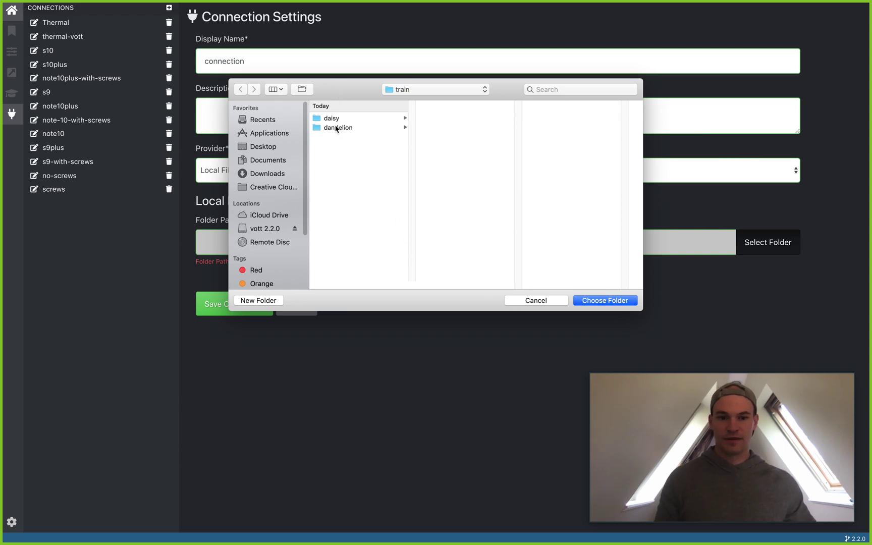
left_click(331, 118)
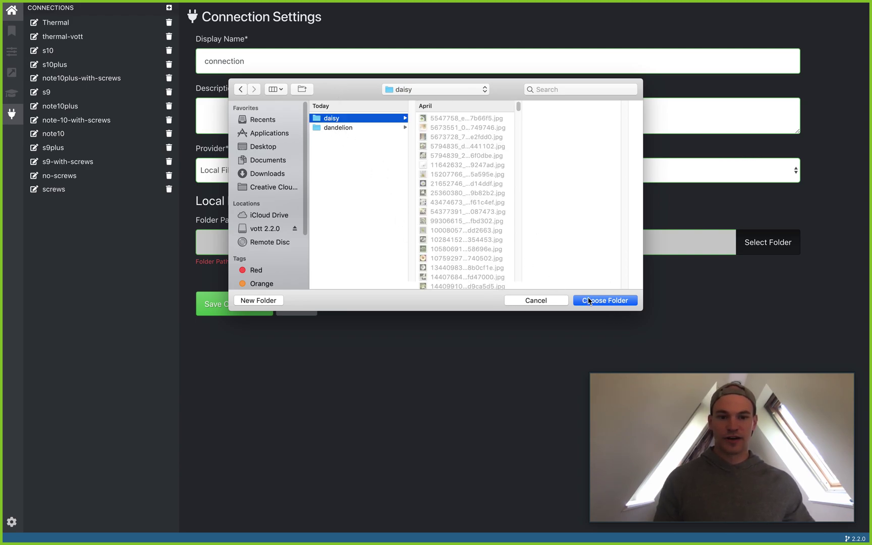
left_click(605, 300)
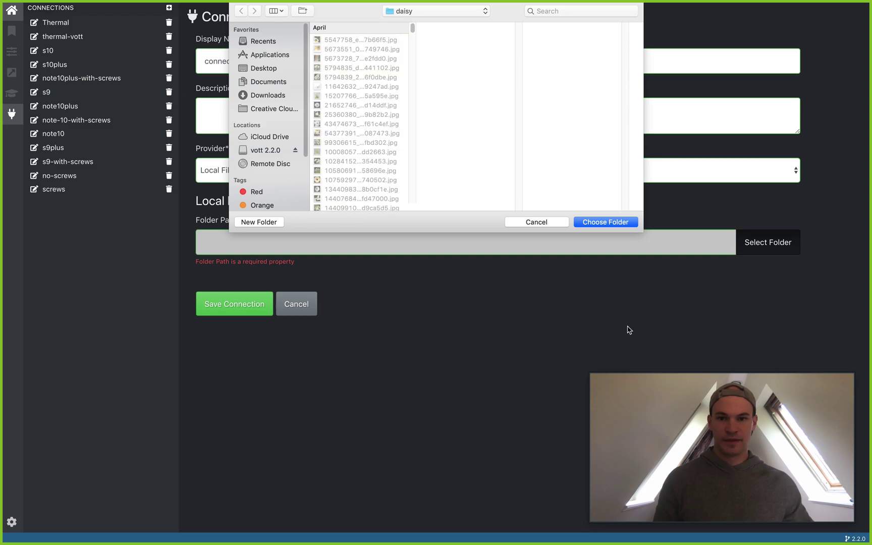
left_click(605, 223)
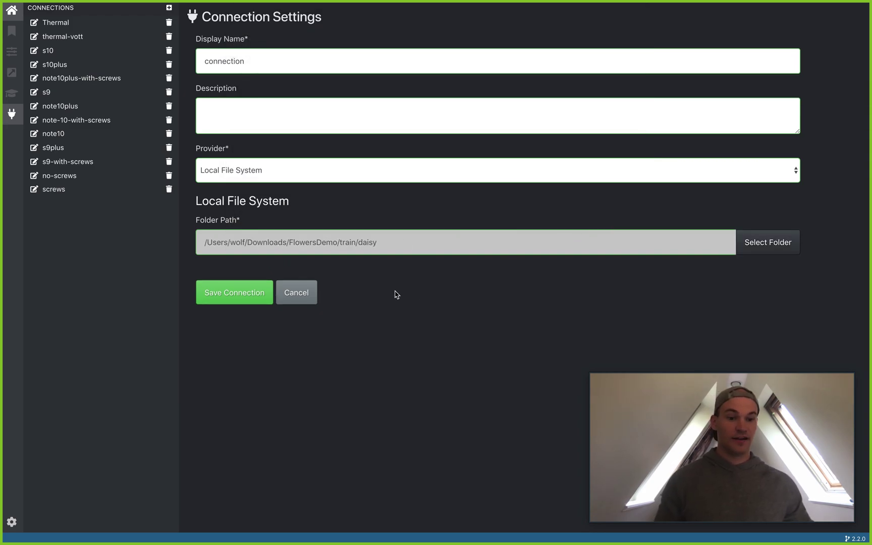
left_click(206, 302)
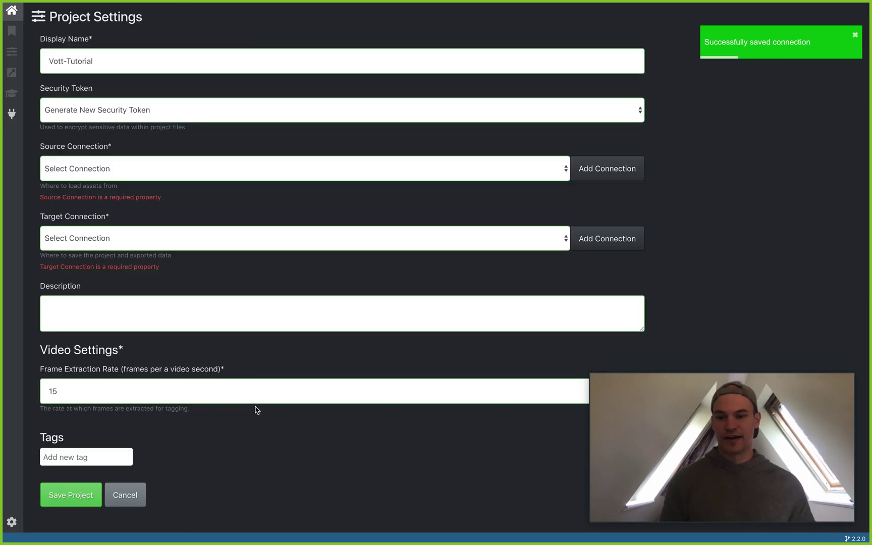
Set both the source and target connections of the project to "connection" with the FlowersDemo/train/daisy folder.
left_click(382, 171)
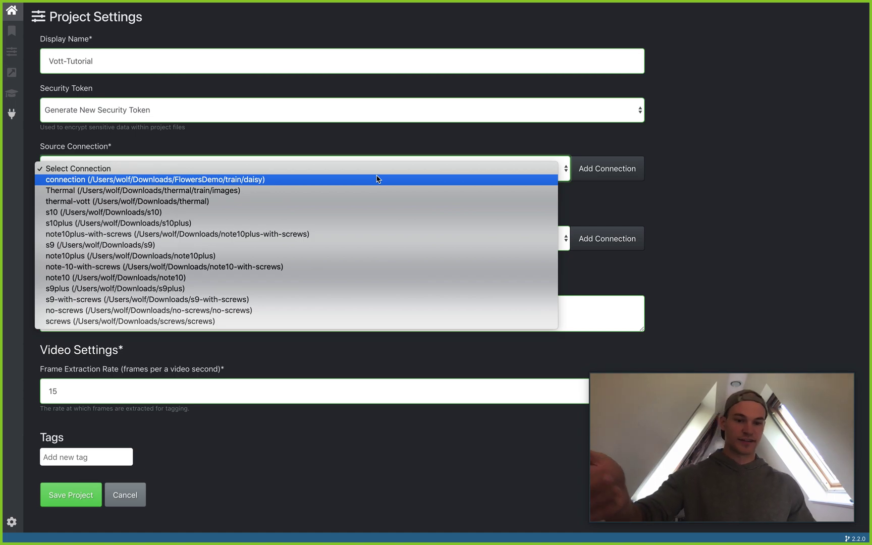
left_click(378, 179)
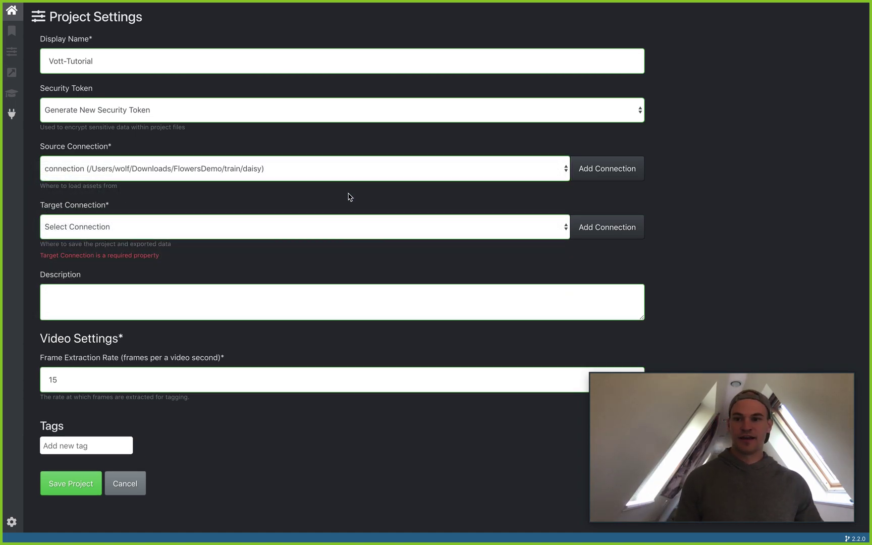
left_click(308, 218)
left_click(300, 239)
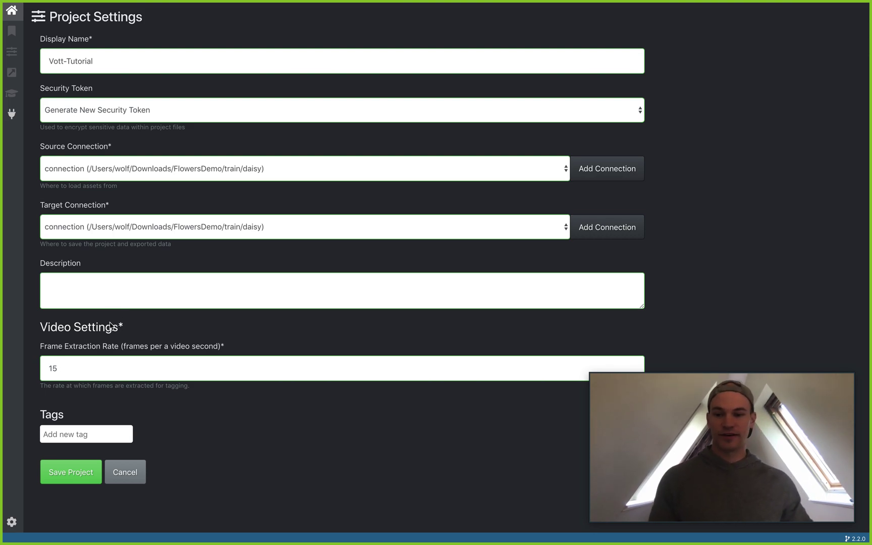
Enter "daisy" as a new tag in the project settings and save the project.
left_click(89, 429)
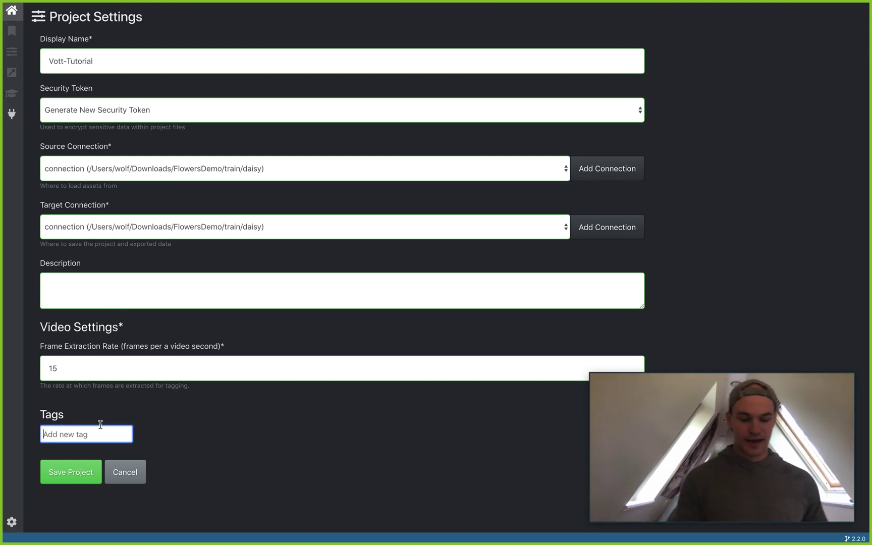
type("daisy")
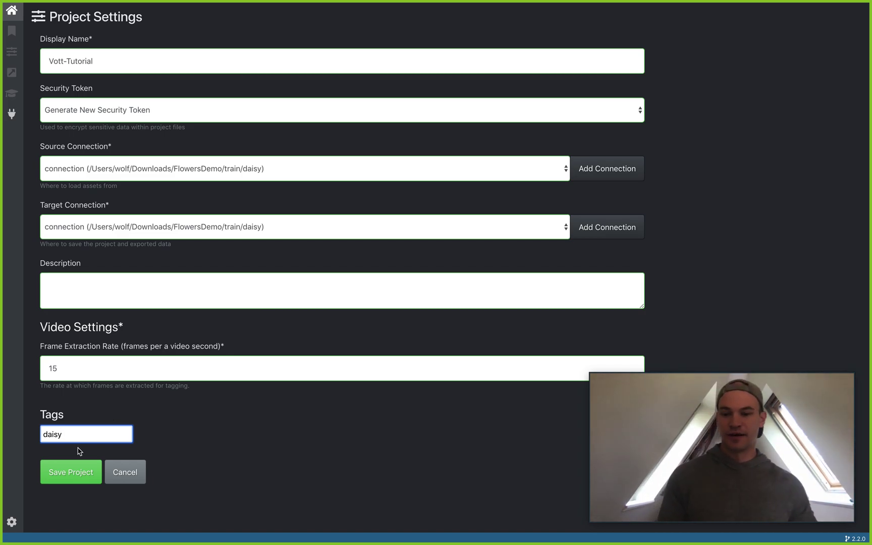
left_click(72, 473)
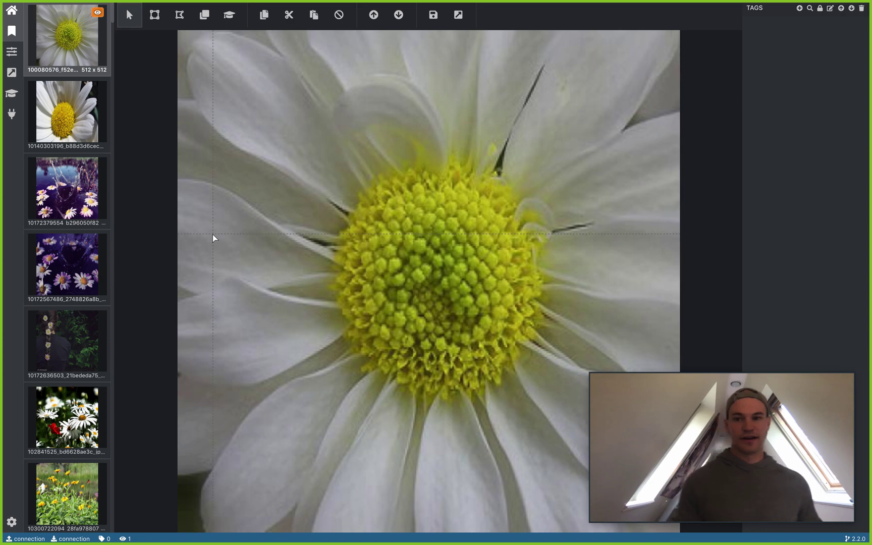
Open the third image, with daisies around a water splash, and draw a bounding box around the daisy just left of the splash.
left_click(76, 190)
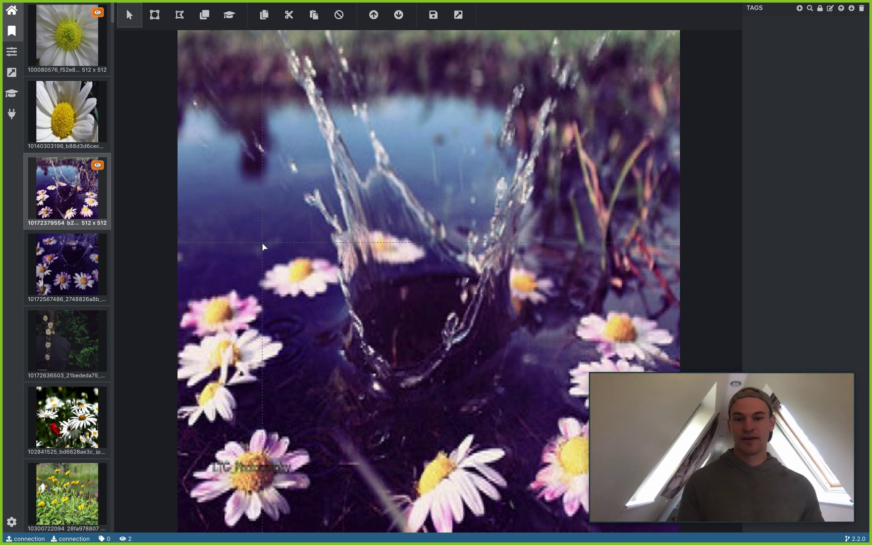
left_click_drag(257, 254, 340, 303)
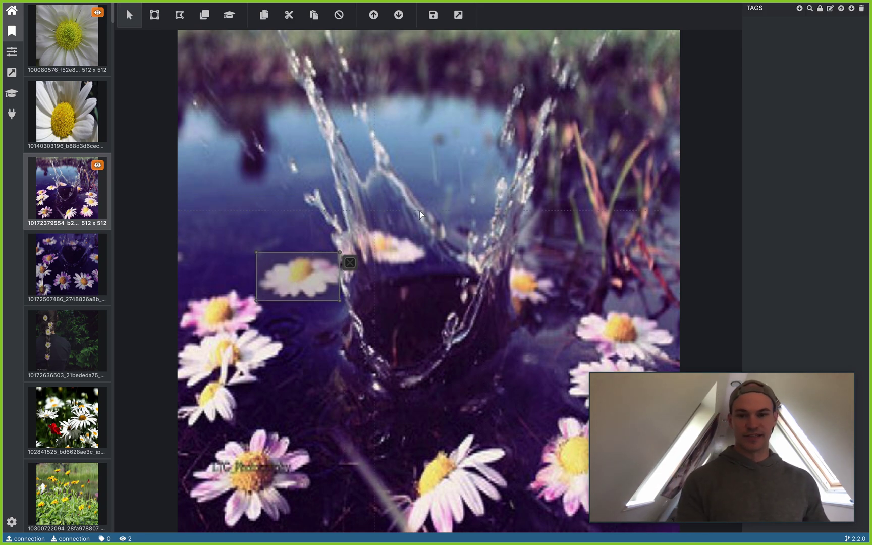
Add a new tag named "daisy" to the project's tag list.
left_click(799, 9)
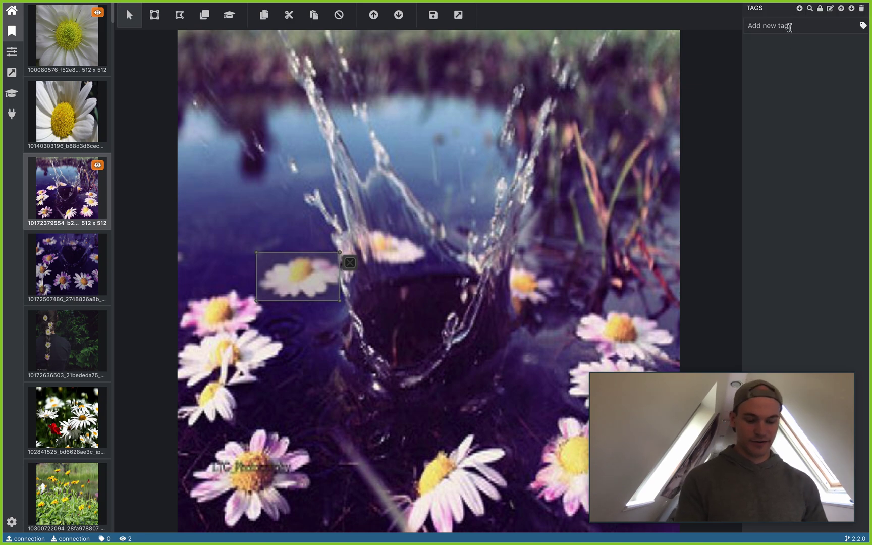
type("daisy")
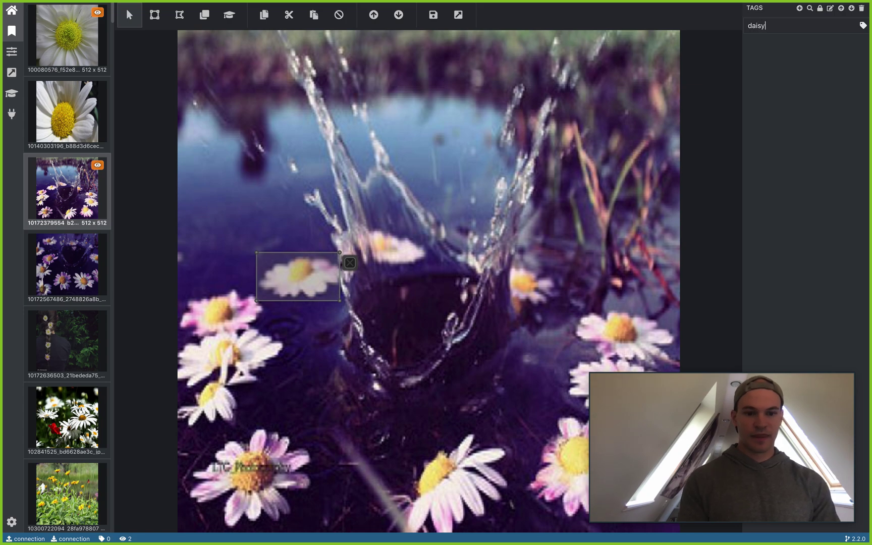
key("Return")
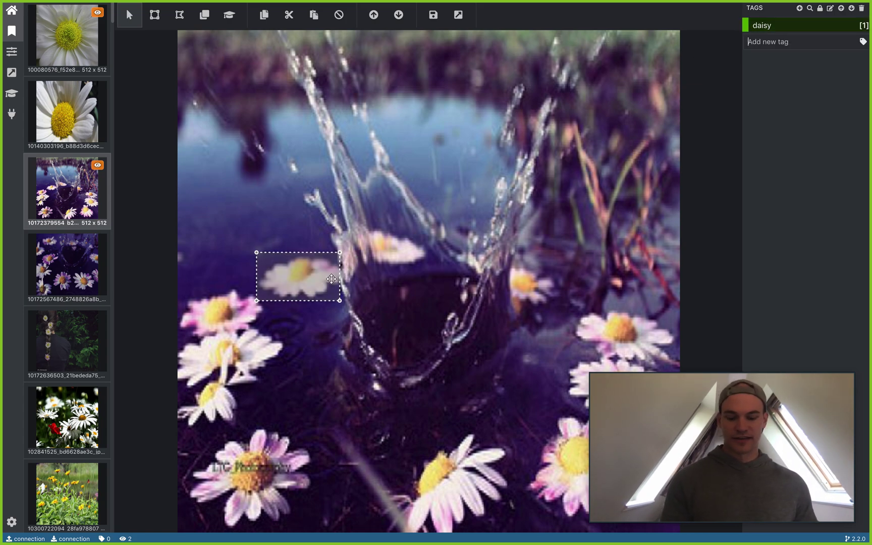
Try to assign tag 1 (daisy) to the bounding box beside the splash, and delete the box.
type("1")
left_click(340, 280)
type("1")
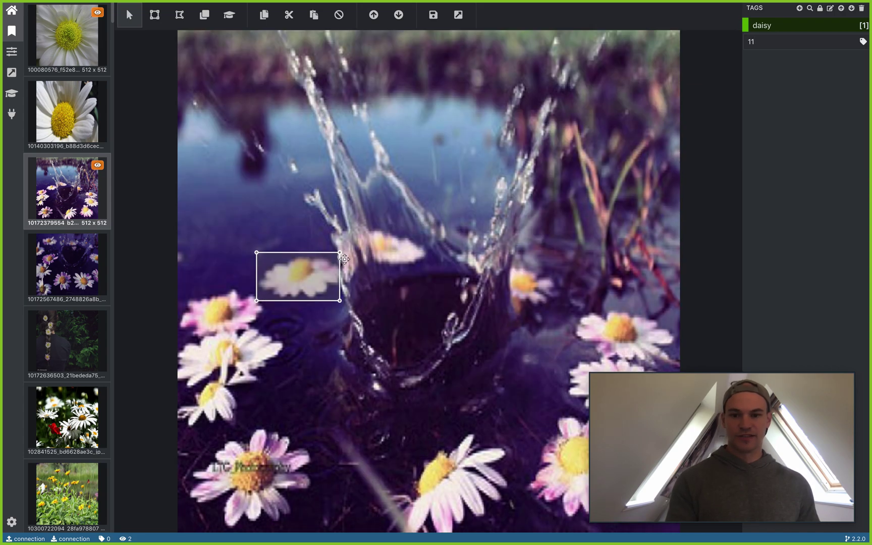
left_click(341, 263)
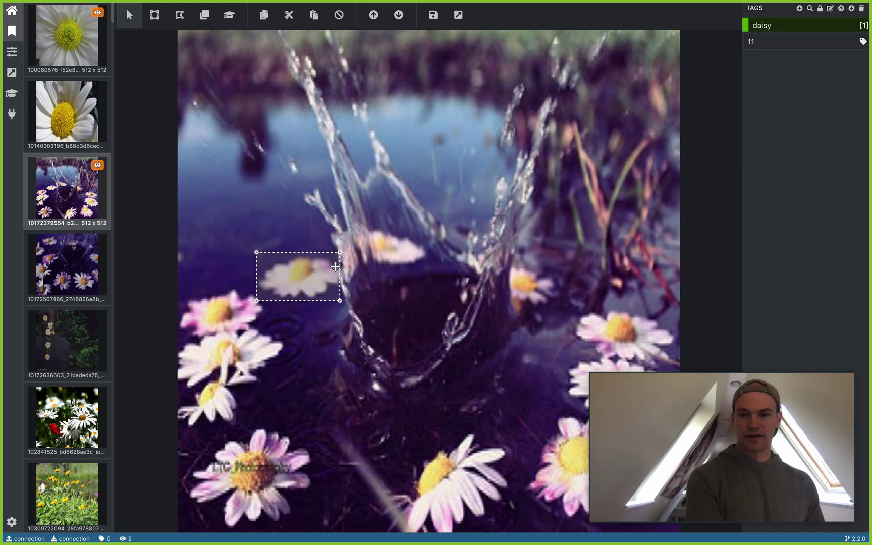
left_click(346, 263)
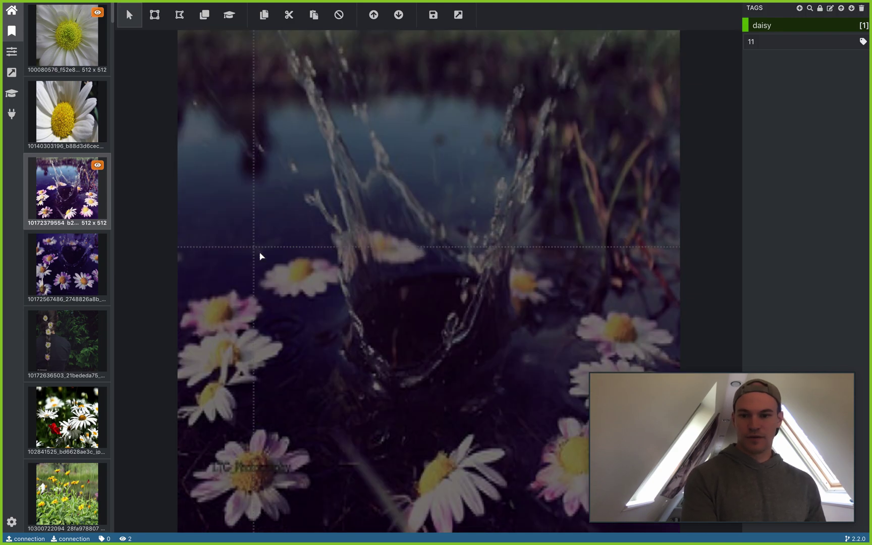
Draw a bounding box around the daisy just left of the water splash and tag it daisy.
left_click_drag(254, 246, 348, 305)
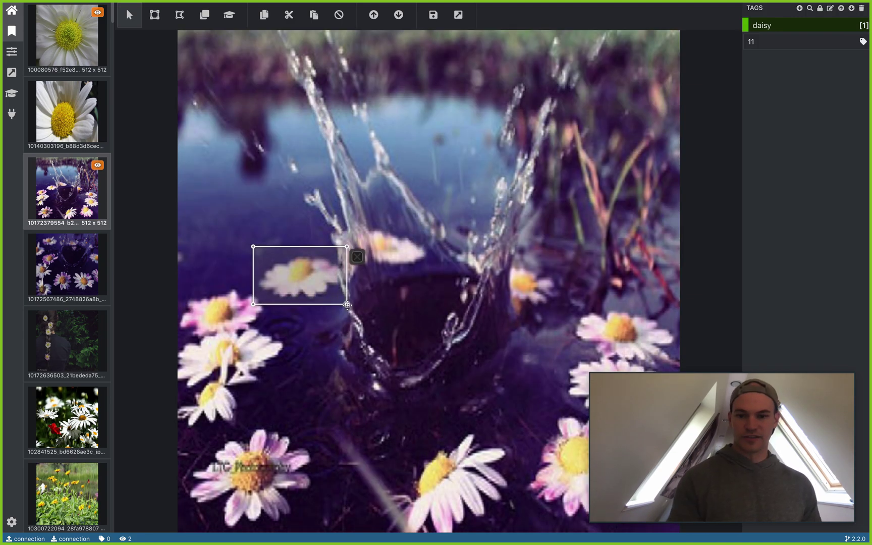
key("1")
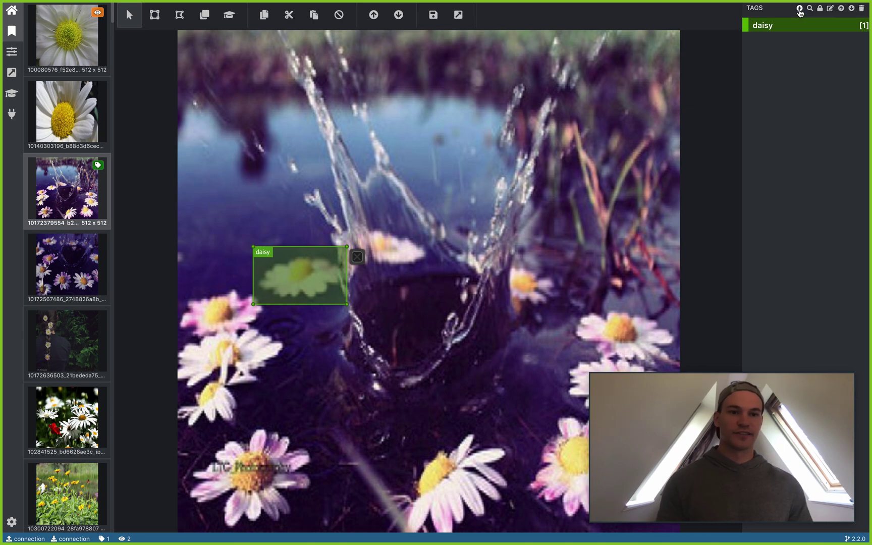
Add a new tag named "dandelions" to the project's tag list.
left_click(799, 8)
type("da")
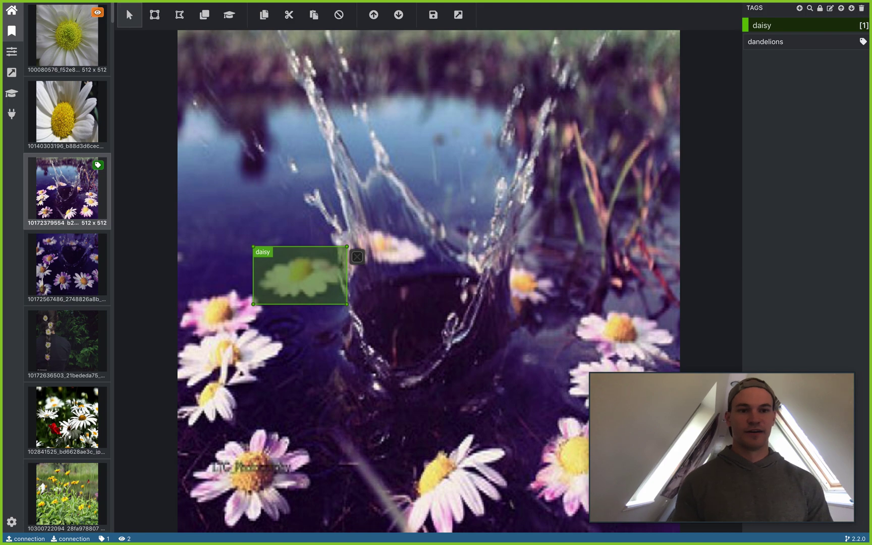
type("ndelions")
key("Return")
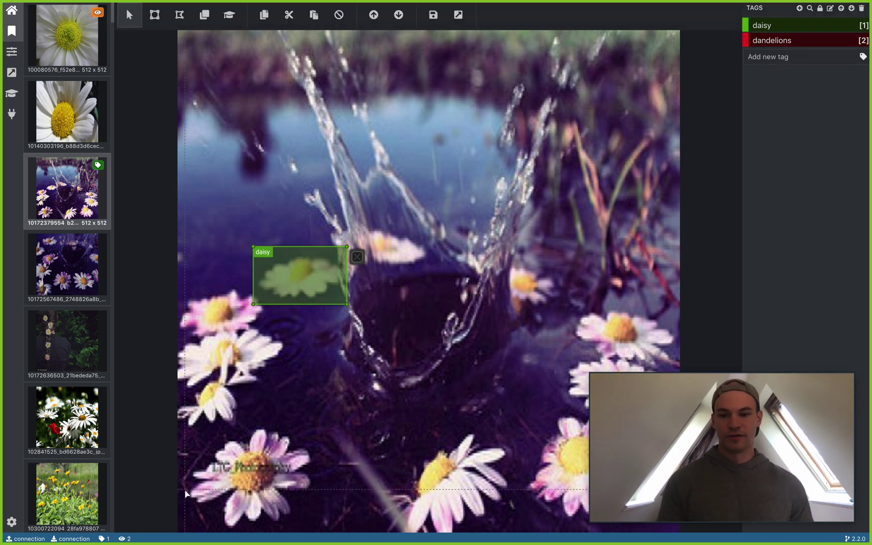
Box the flower at the image's bottom centre and tag it dandelions, and box the flower just right of the splash as daisy.
left_click_drag(513, 520, 386, 428)
left_click_drag(469, 479, 464, 493)
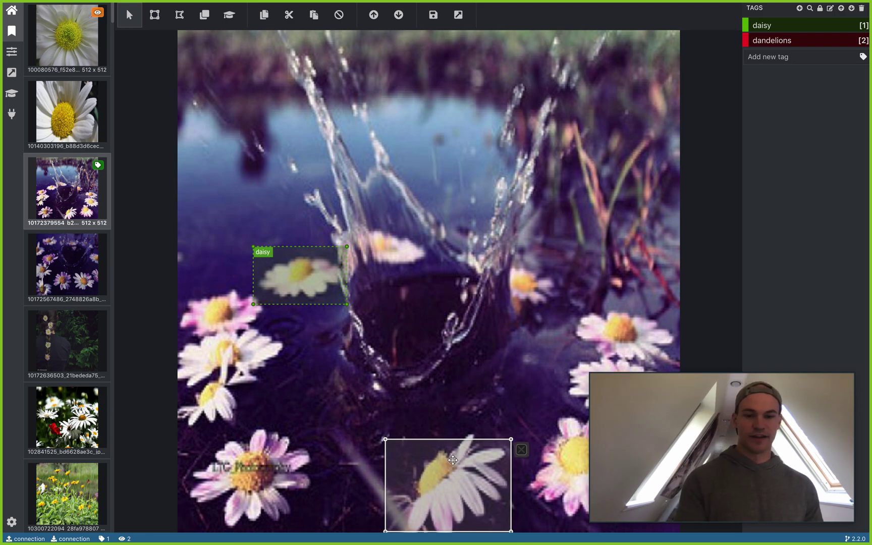
key("2")
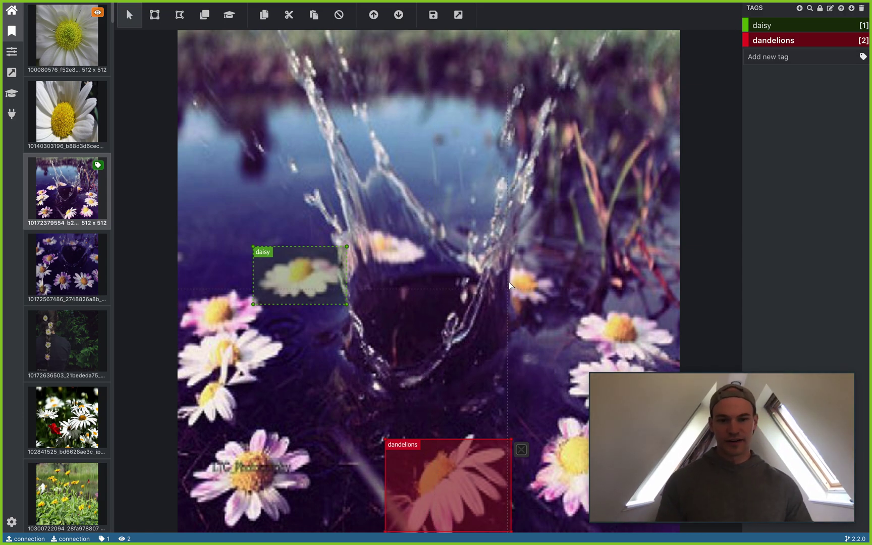
left_click_drag(498, 256, 554, 312)
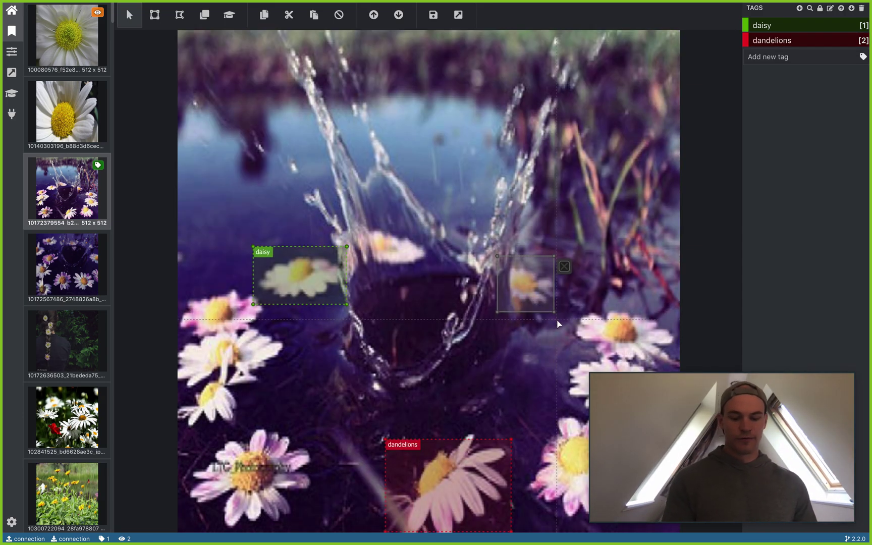
key("1")
Box the large flower at the image's left edge and the one in its lower-left corner, tagging both as dandelions.
left_click_drag(290, 391, 178, 327)
key("2")
left_click_drag(309, 510, 194, 427)
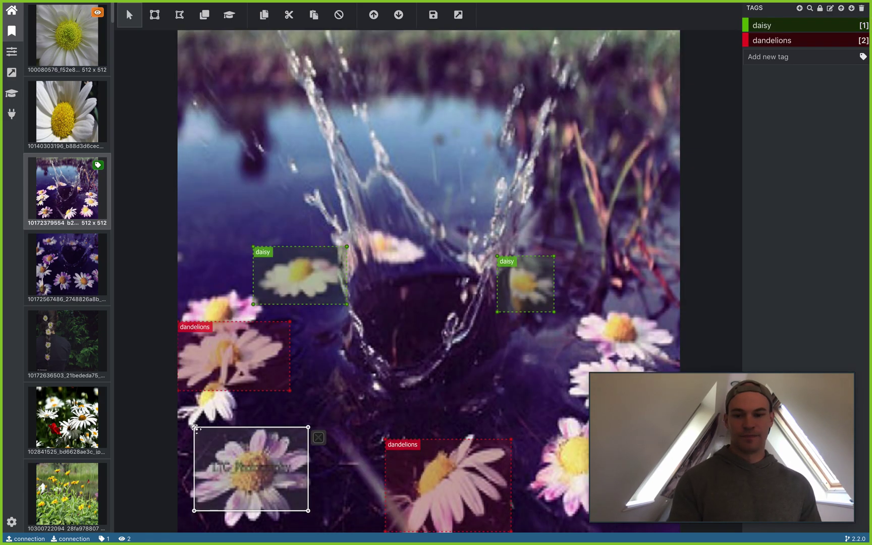
key("2")
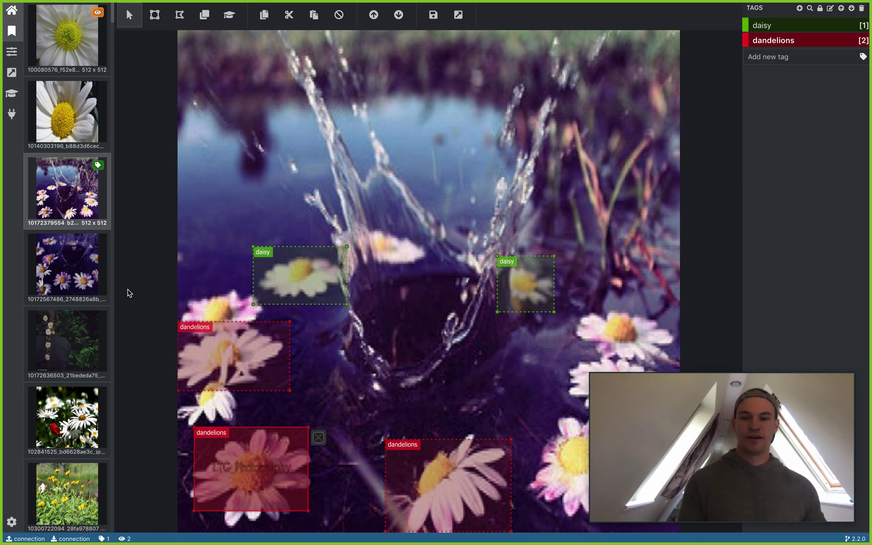
Visit the remaining images up to the sixth, showing white daisies and a red flower, and save the project.
left_click(66, 112)
left_click(64, 191)
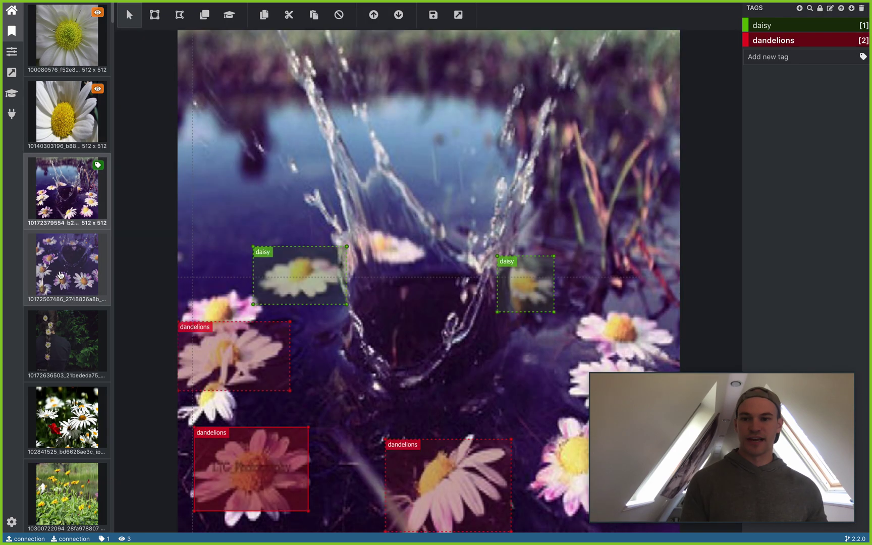
key("Down")
key("Down")
key("Down")
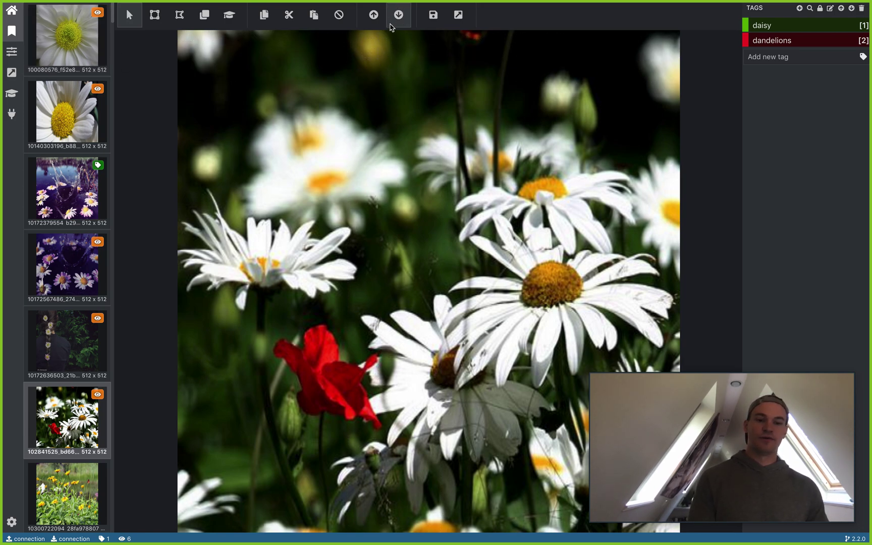
left_click(433, 15)
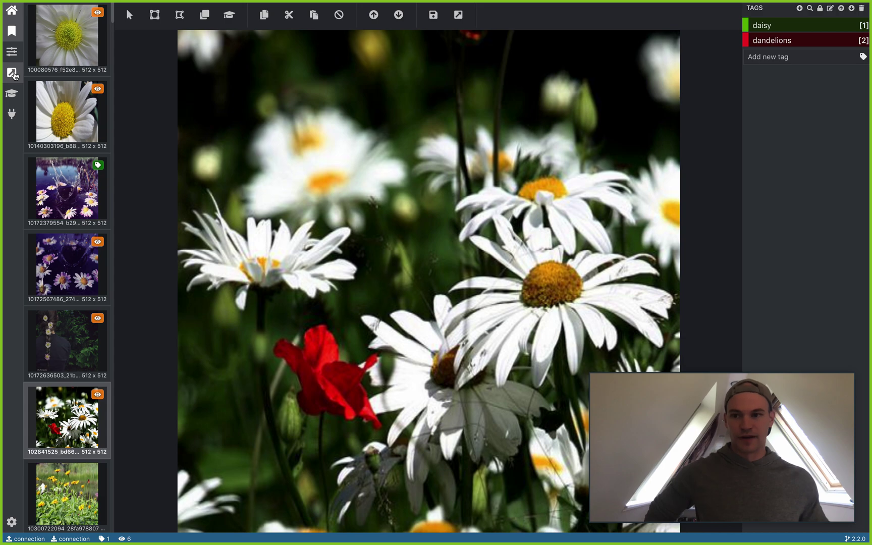
Open the export settings and select VoTT JSON as the export provider.
left_click(12, 73)
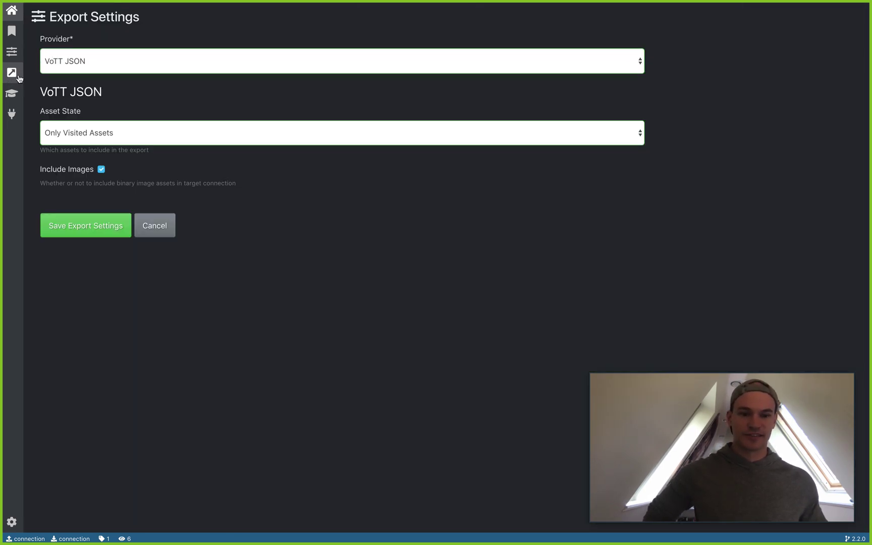
left_click(115, 66)
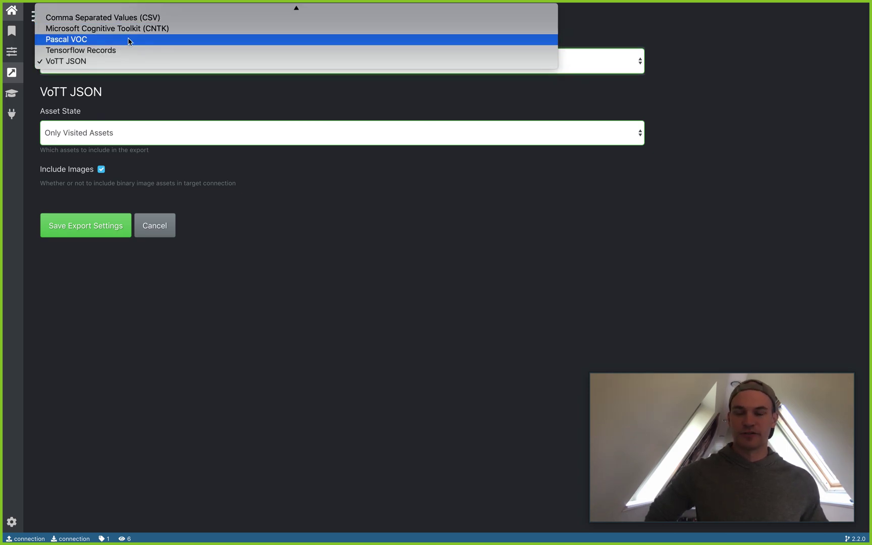
left_click(105, 62)
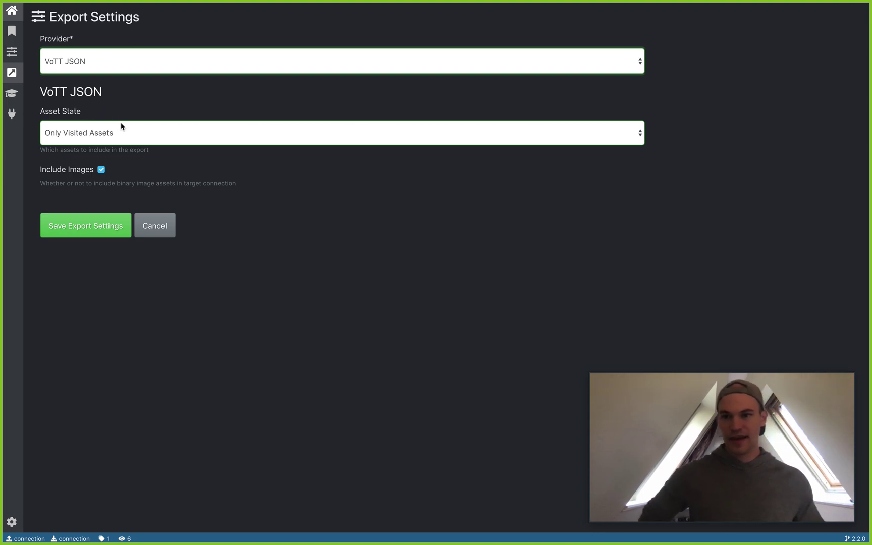
Save the export settings with Only Visited Assets as the asset state, and export the project.
left_click(107, 140)
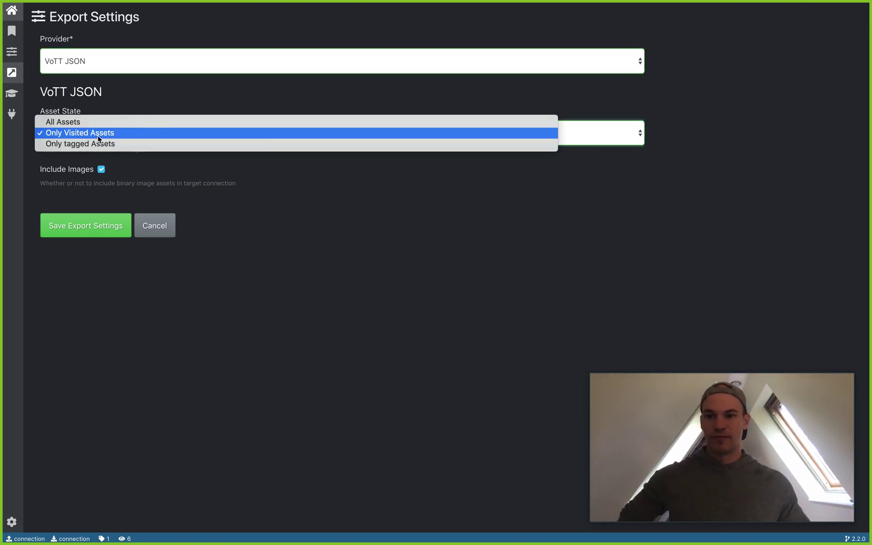
left_click(102, 134)
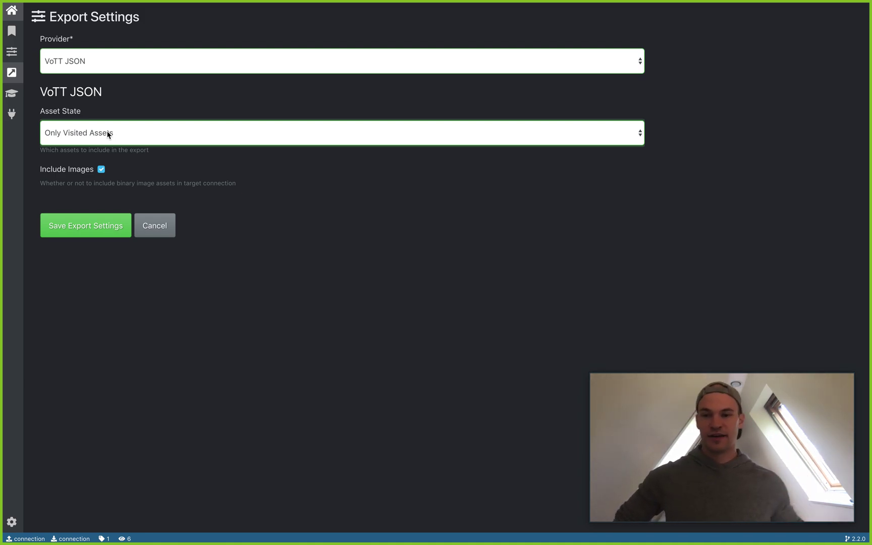
left_click(107, 134)
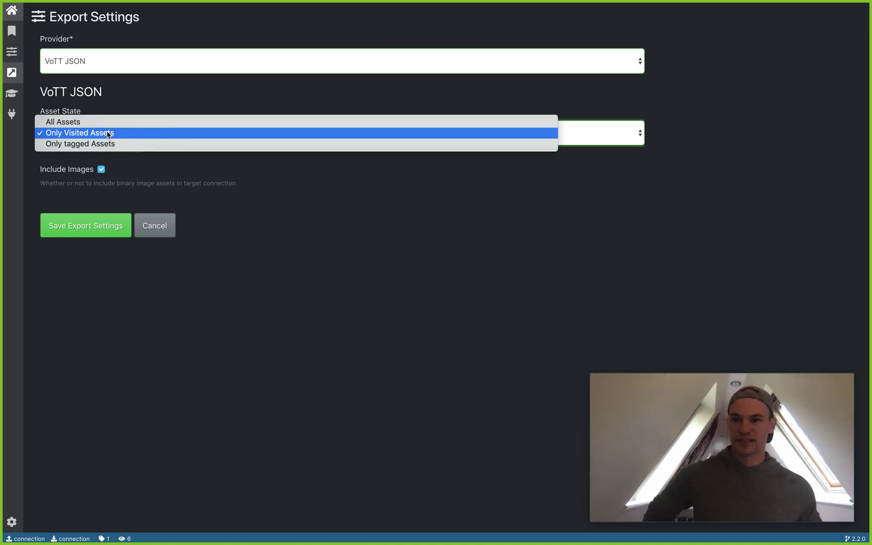
left_click(107, 133)
left_click(105, 135)
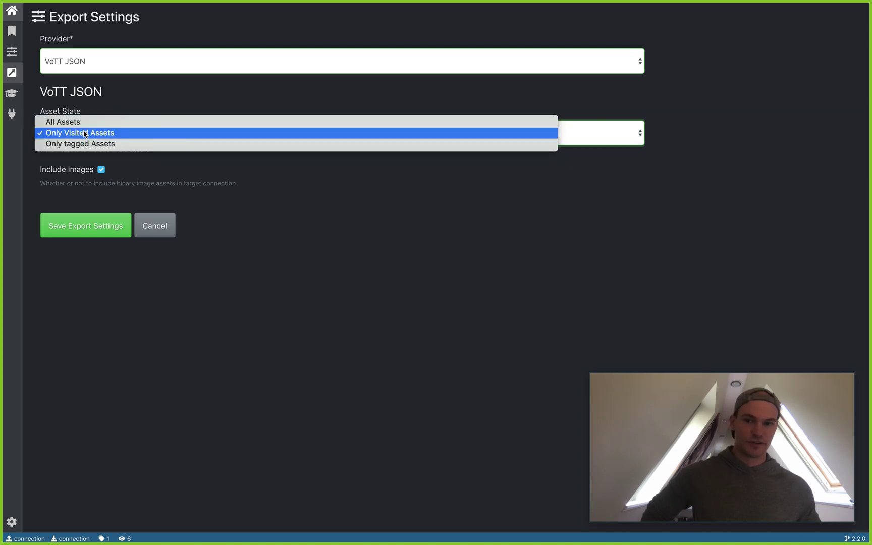
left_click(87, 133)
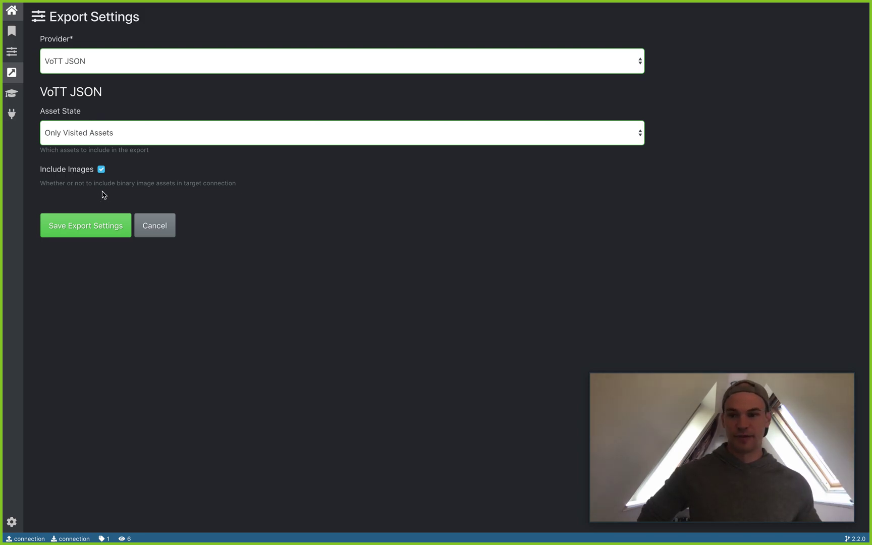
left_click(77, 231)
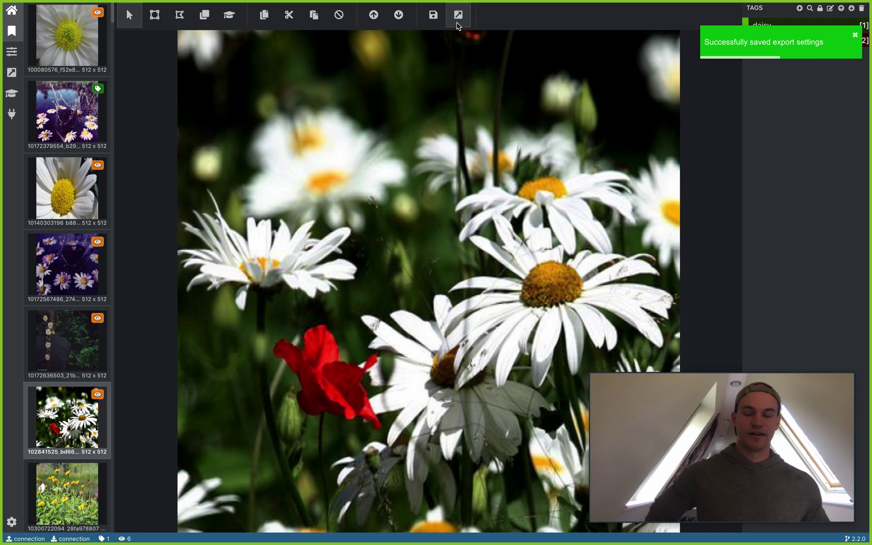
left_click(458, 25)
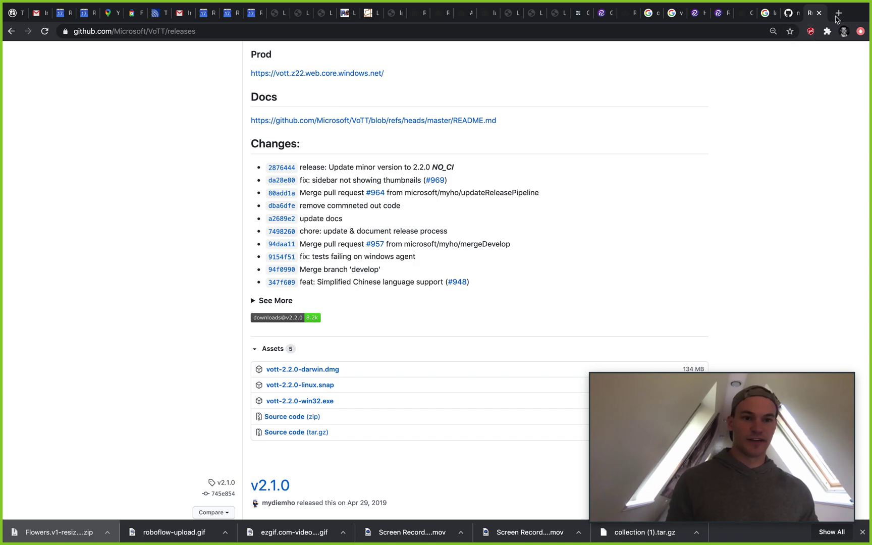
Switch to the web browser, open the Roboflow site in a new tab and sign in.
left_click(837, 15)
left_click(683, 34)
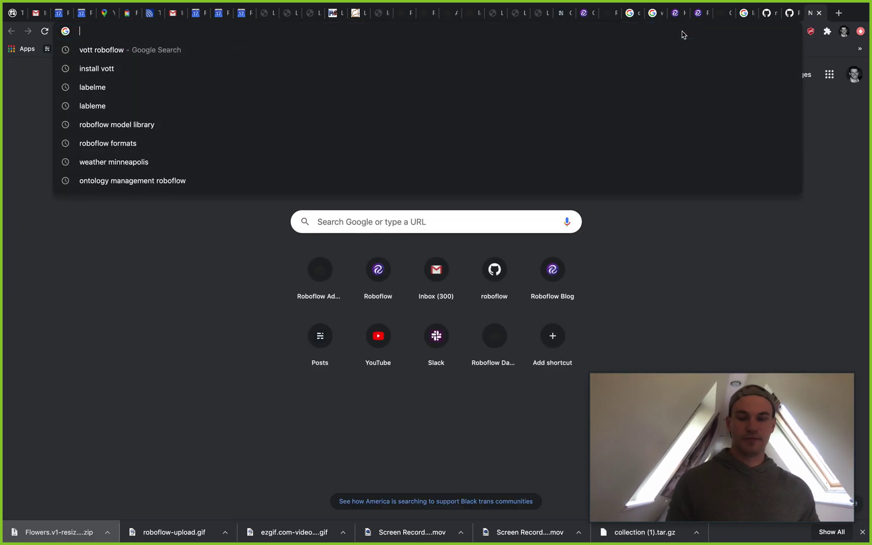
type("roboflow")
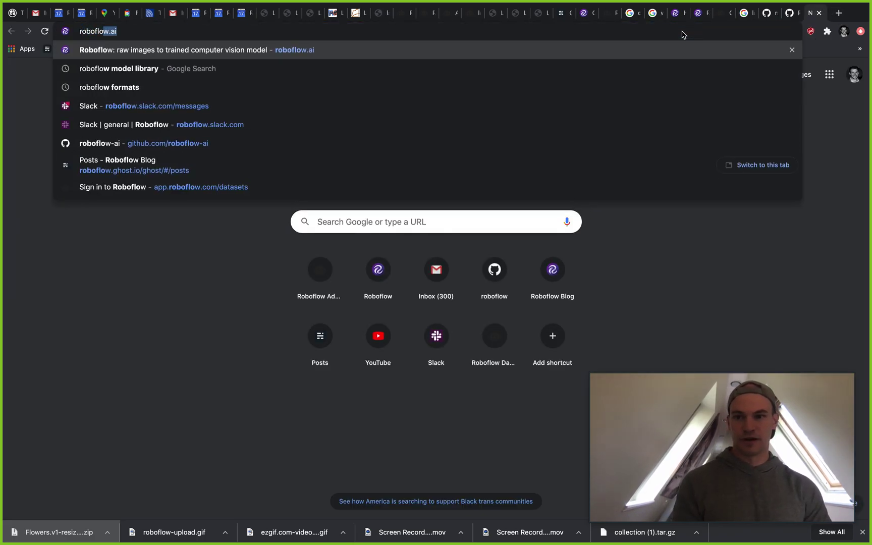
key("Return")
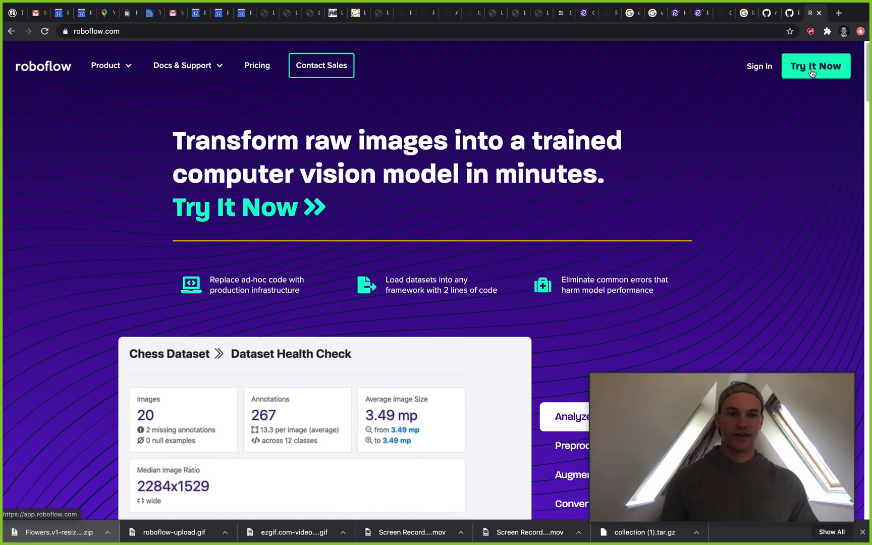
left_click(760, 67)
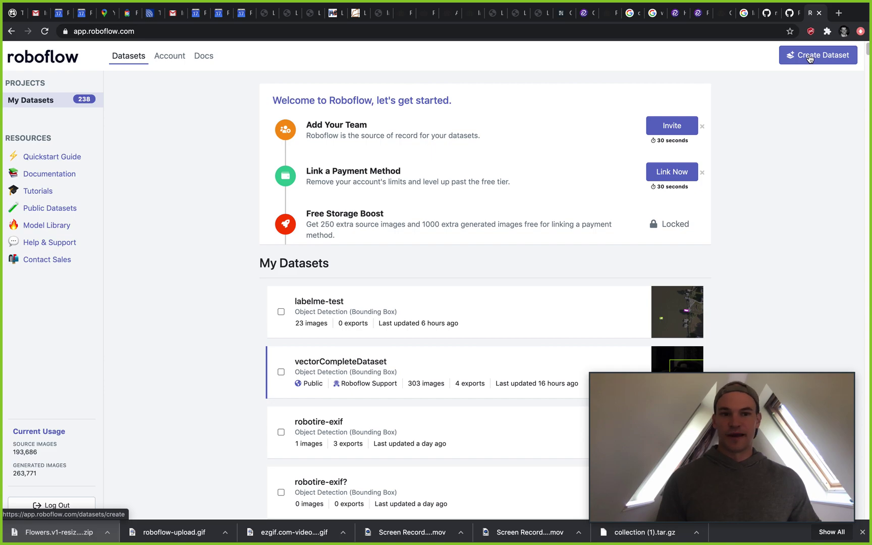
Create a Roboflow object detection dataset named "vott-tutorial" with the annotation group "flowers".
left_click(810, 58)
left_click(470, 242)
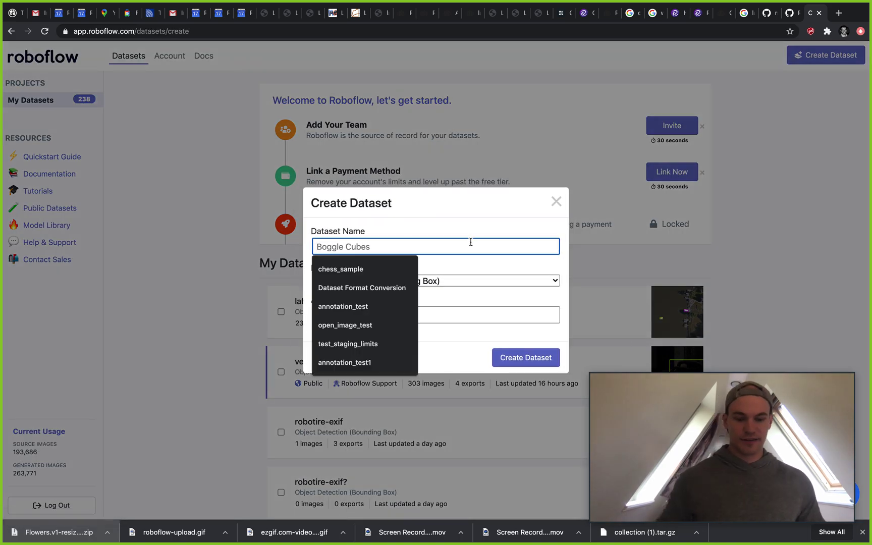
type("vott-tutorial")
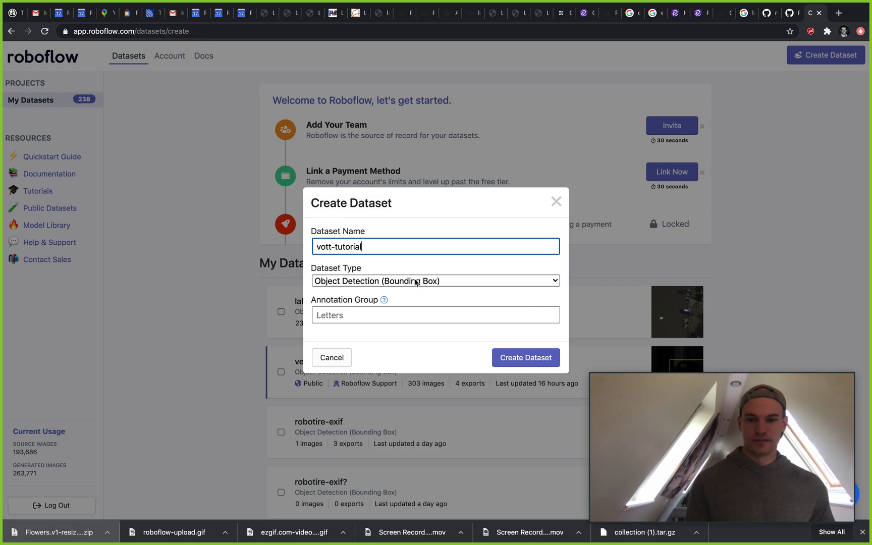
left_click(405, 315)
type("flowers")
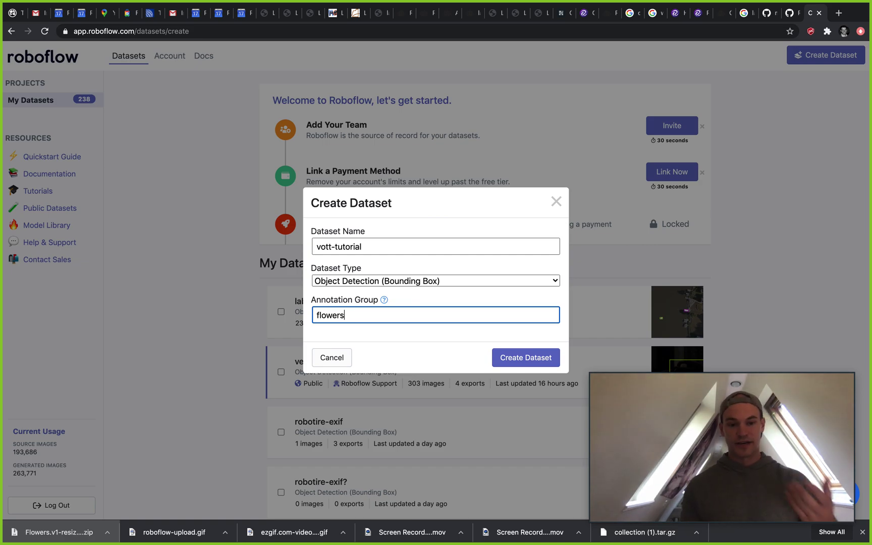
left_click(538, 361)
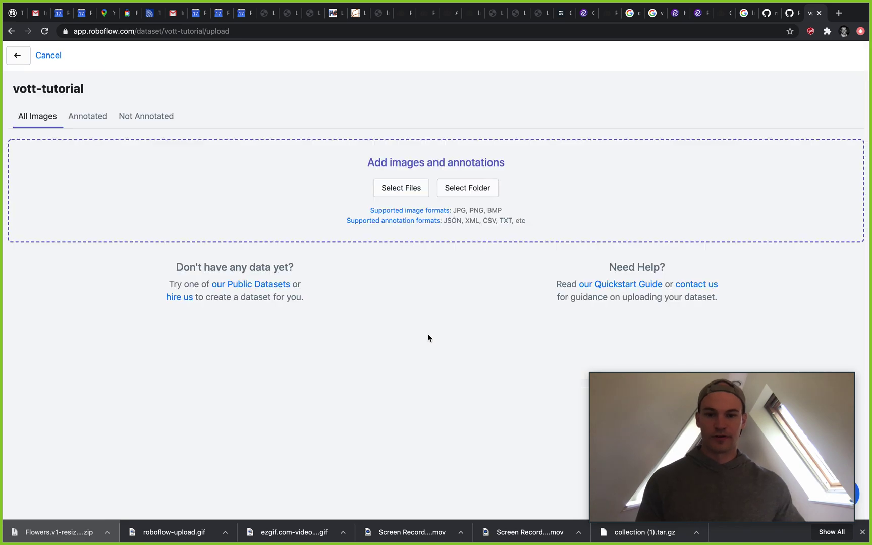
Add the vott-json-export folder from FlowersDemo/train/daisy to the vott-tutorial dataset's upload area.
left_click(411, 189)
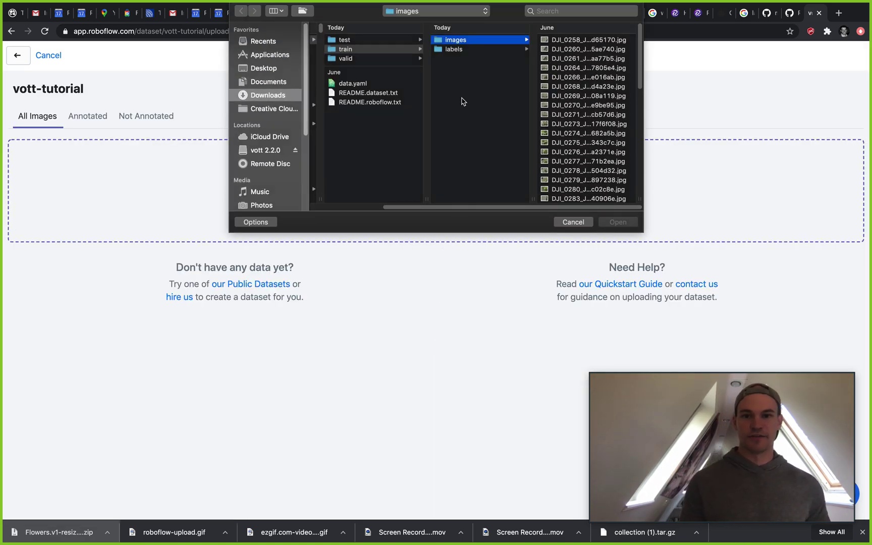
scroll(497, 210, "left", 5)
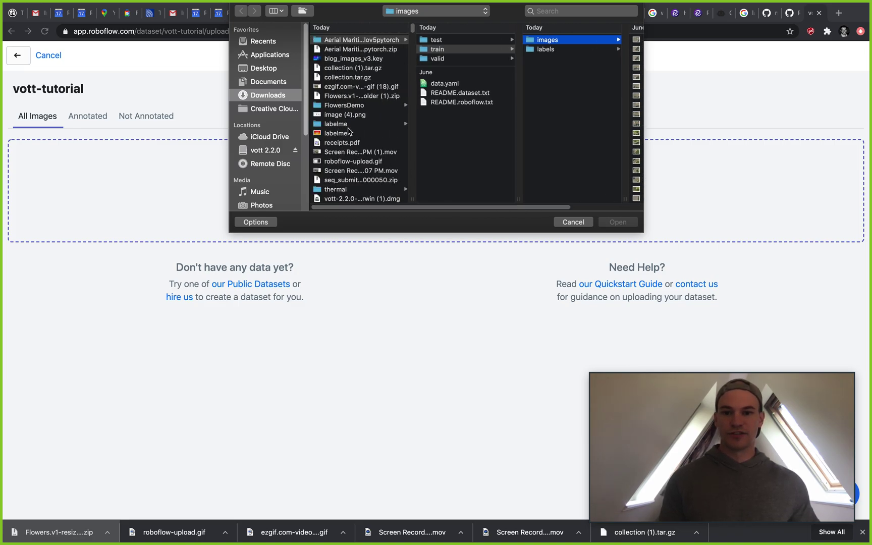
left_click(359, 114)
left_click(360, 106)
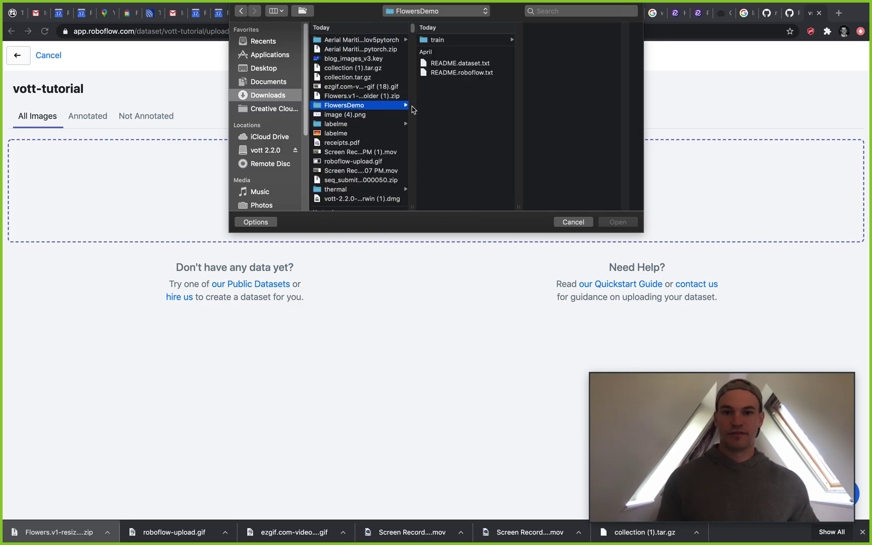
left_click(468, 40)
left_click(550, 40)
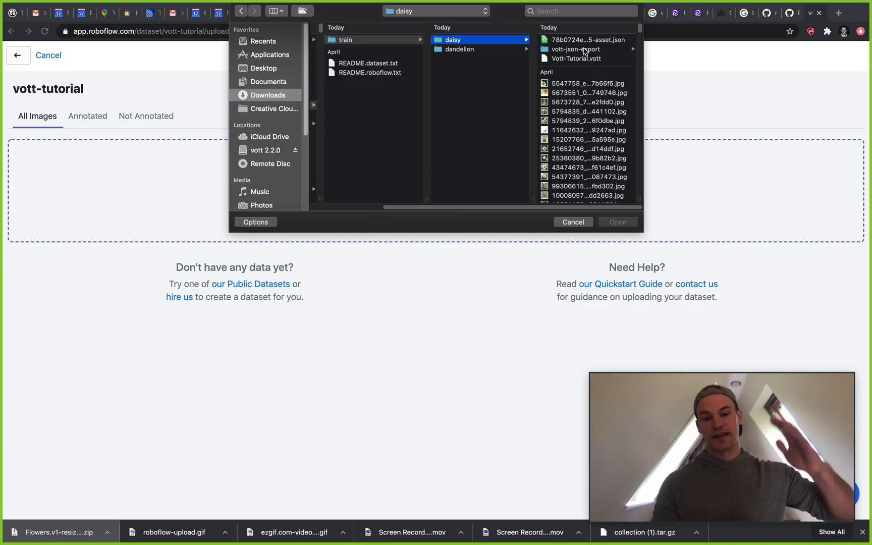
left_click_drag(576, 50, 745, 183)
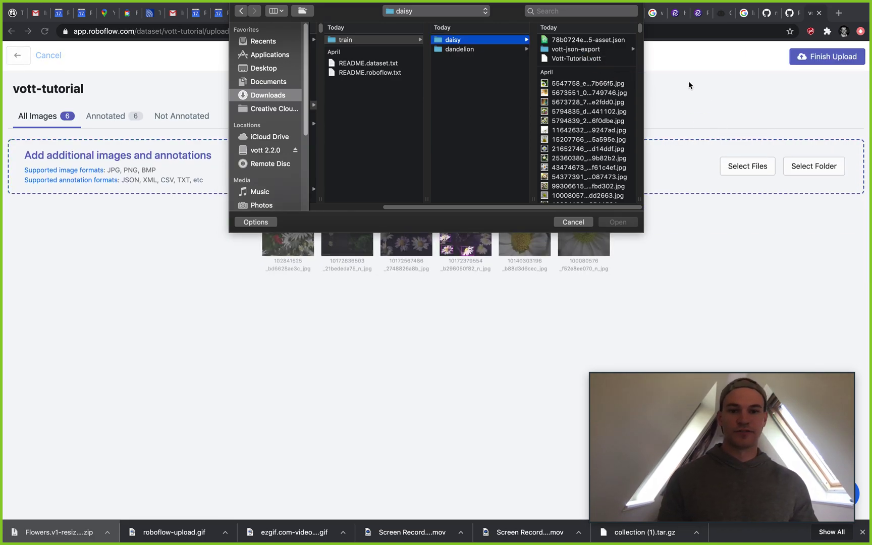
Dismiss the file chooser and finish the upload to vott-tutorial, adding all images to the training set.
key("Escape")
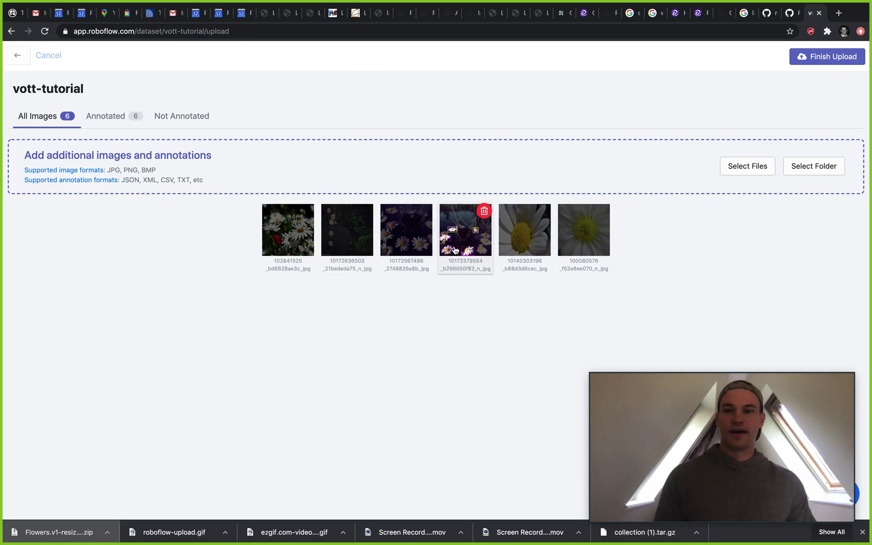
left_click(839, 62)
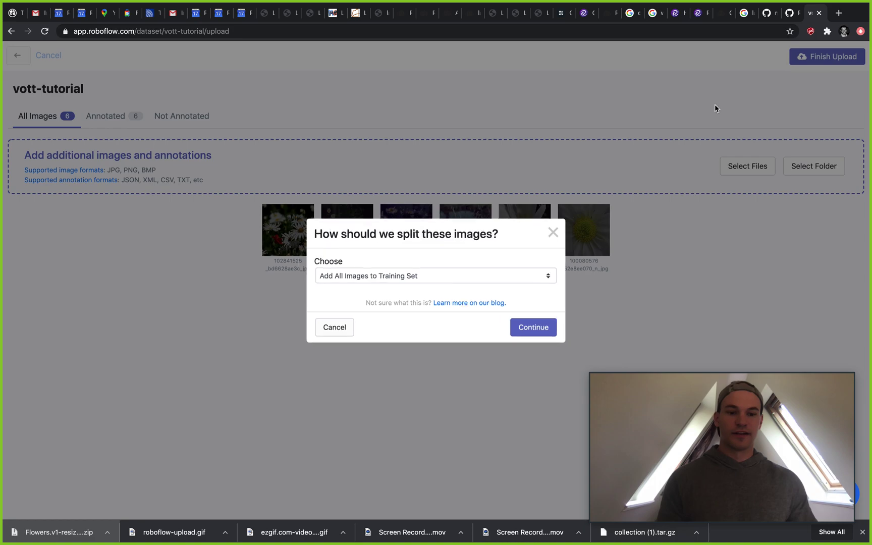
left_click(529, 335)
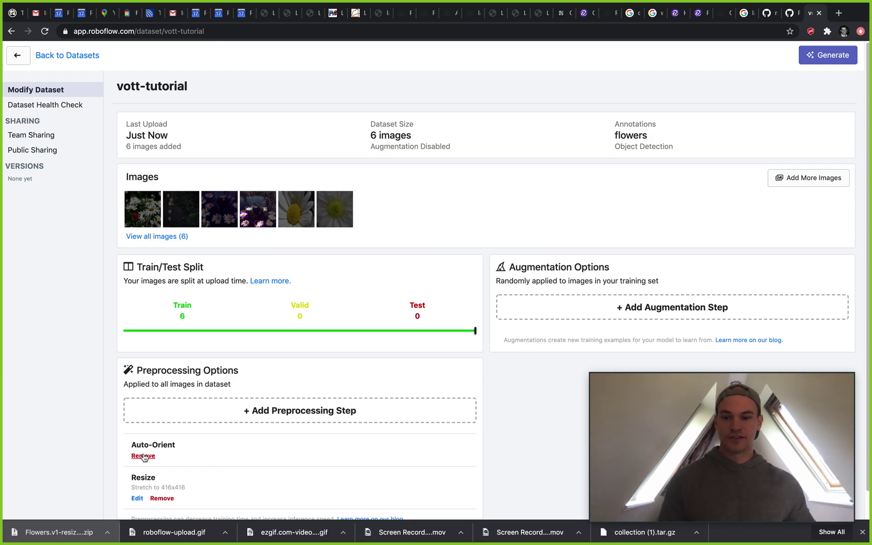
Generate a version of the vott-tutorial dataset named "v1", keeping the Auto-Orient and Resize preprocessing steps.
scroll(162, 487, "down", 1)
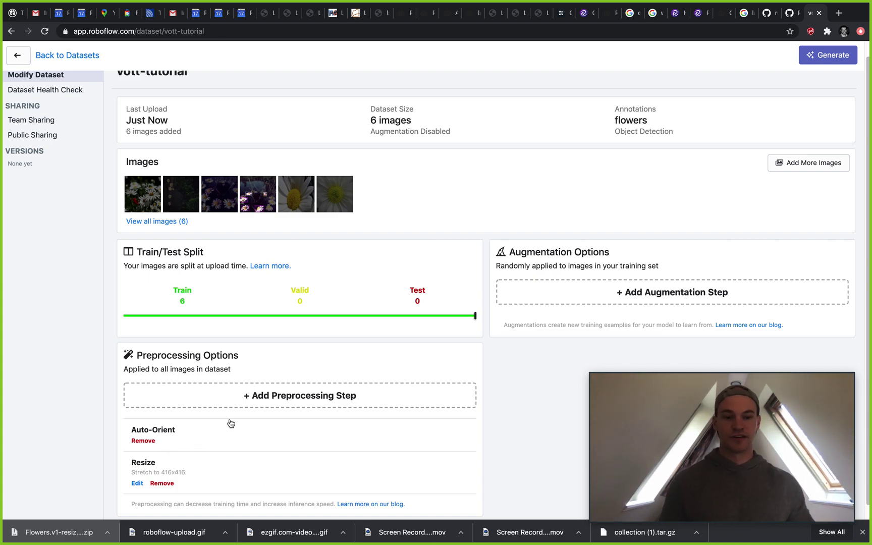
left_click(818, 57)
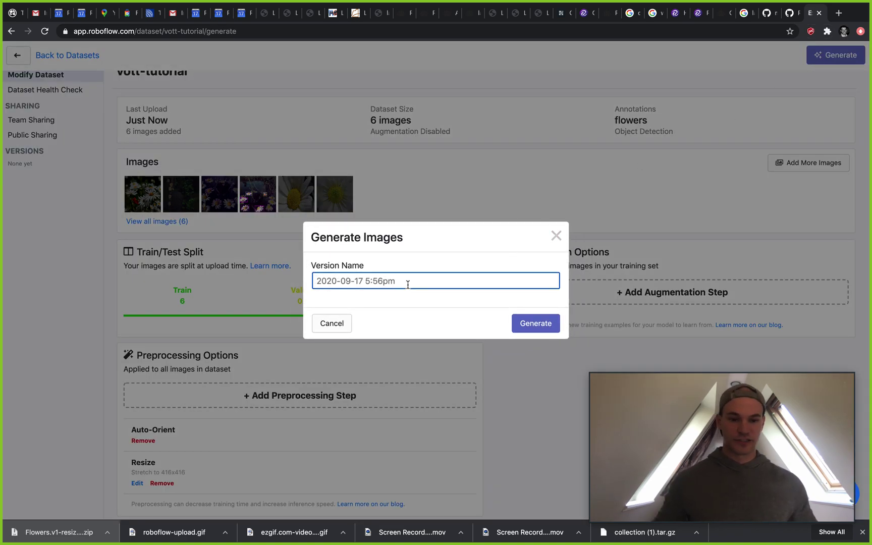
type("v1")
key("Return")
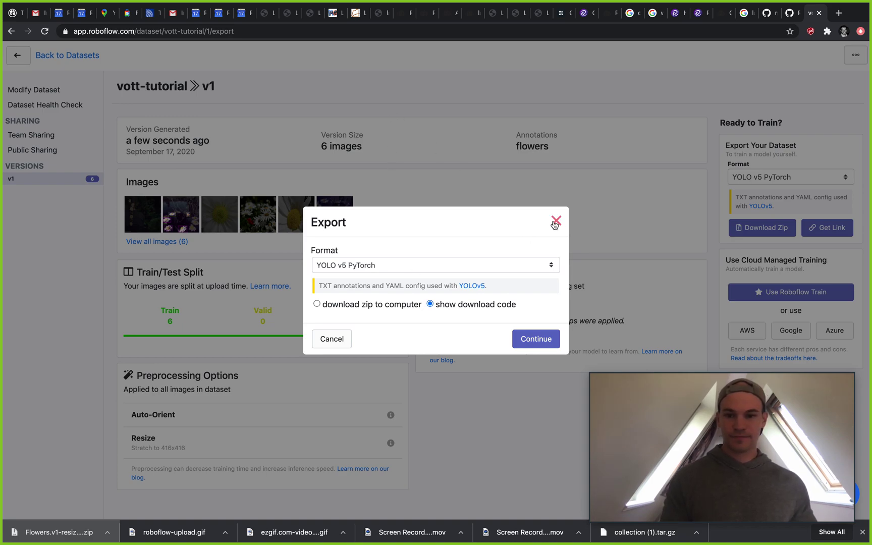
Look through the available export formats for version v1, and close the export dialog without exporting.
left_click(486, 266)
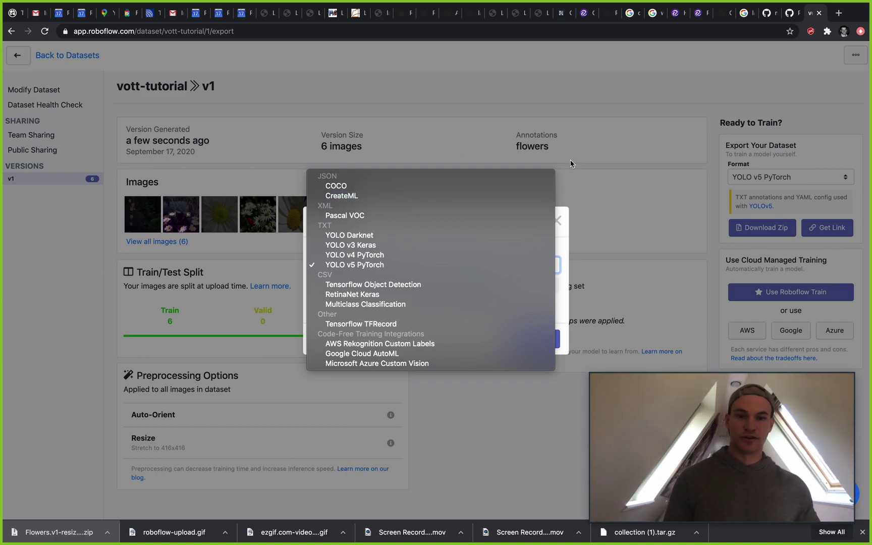
left_click(580, 189)
left_click(556, 220)
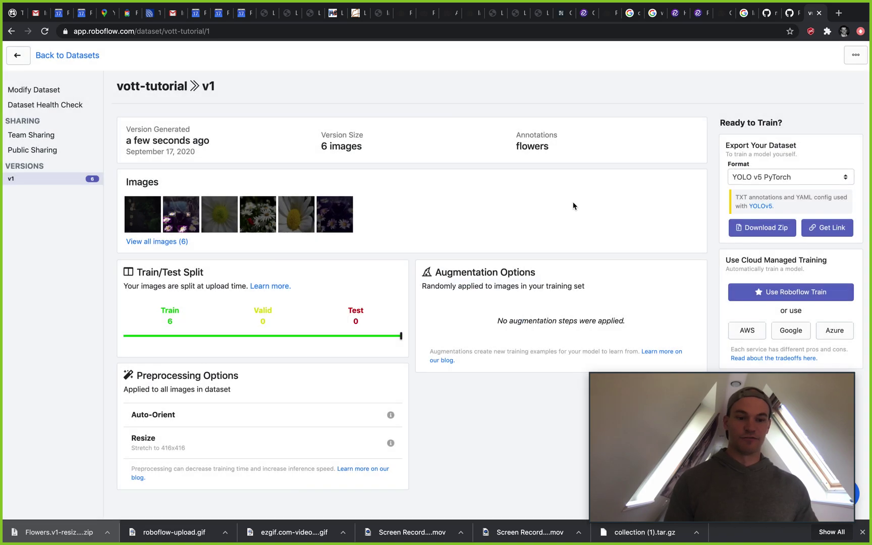